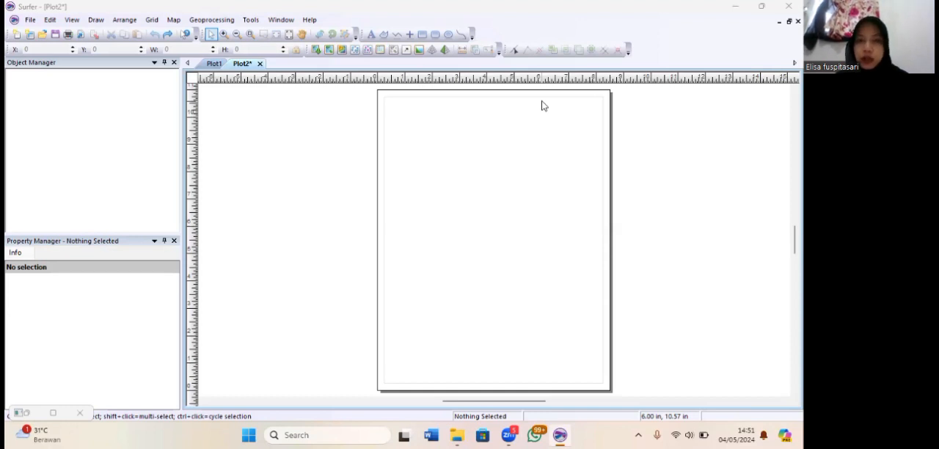
Load DATA LAHAN PANJANG.txt as the source data for gridding, accepting the default import options
{"action": "left_click", "coordinate": [153, 21]}
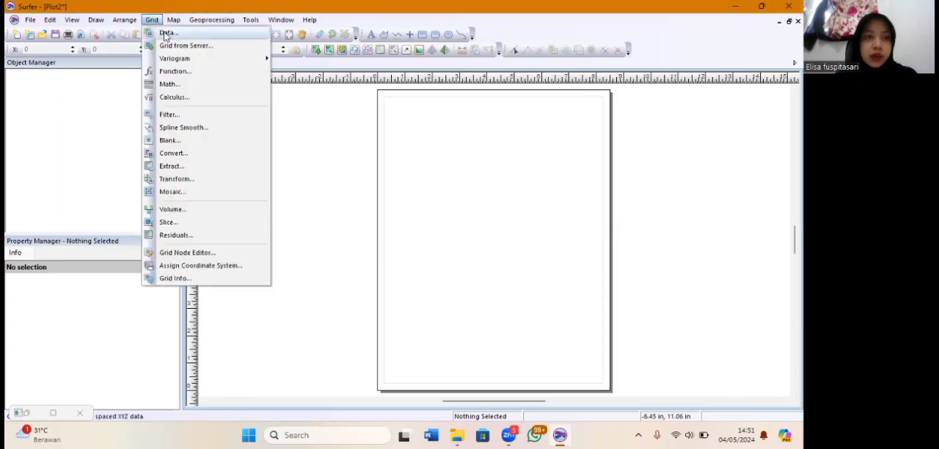
{"action": "left_click", "coordinate": [166, 33]}
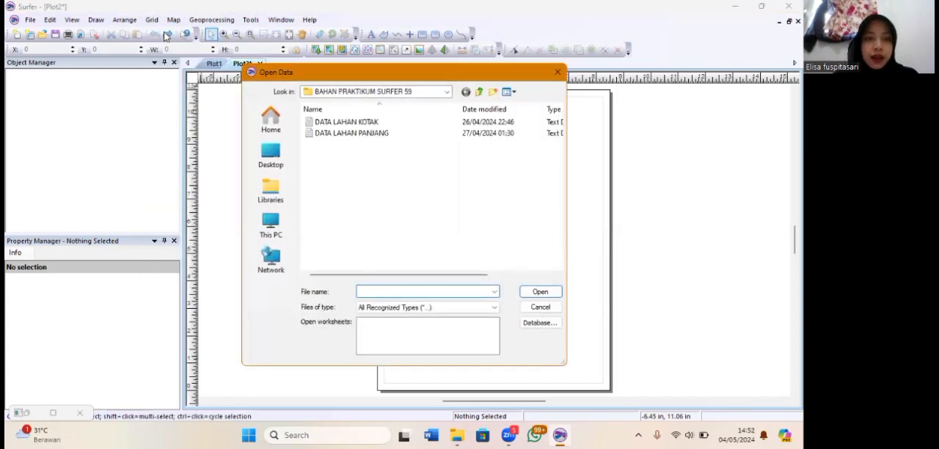
{"action": "left_click", "coordinate": [397, 135]}
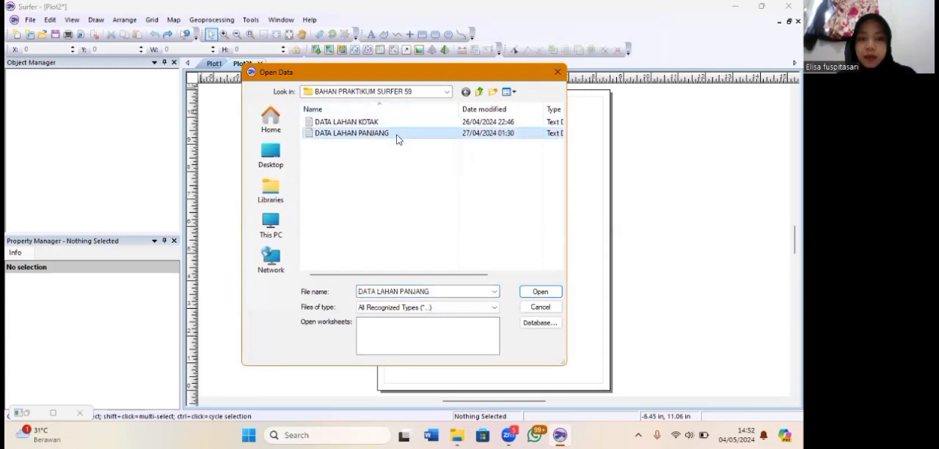
{"action": "left_click", "coordinate": [540, 292]}
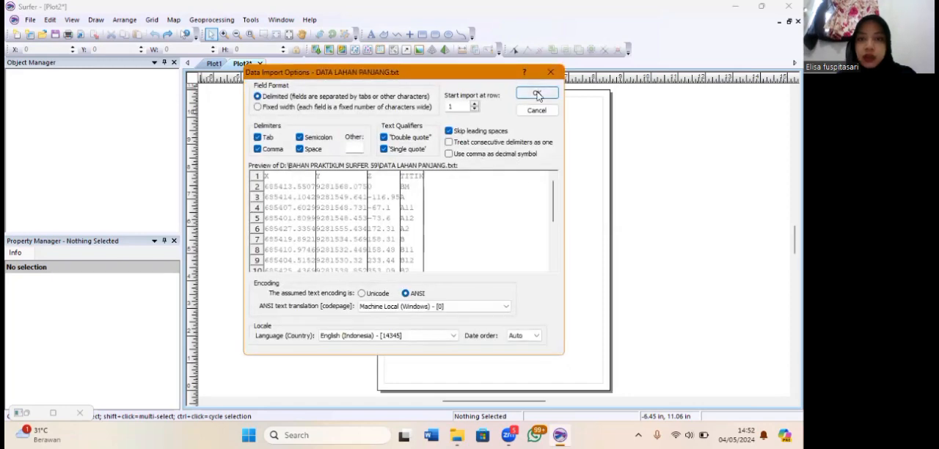
{"action": "left_click", "coordinate": [537, 96]}
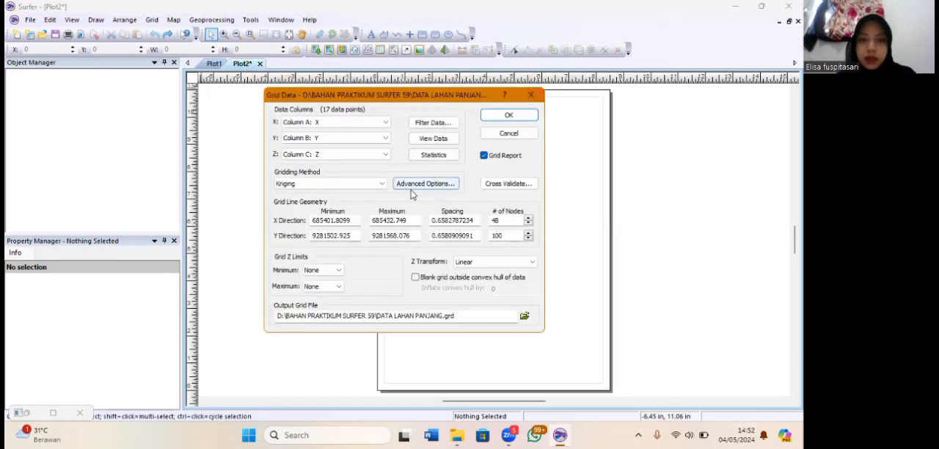
Grid the data with X and Y spacing of 10, and minimize the resulting gridding report
{"action": "double_click", "coordinate": [453, 220]}
{"action": "key", "text": "BackSpace"}
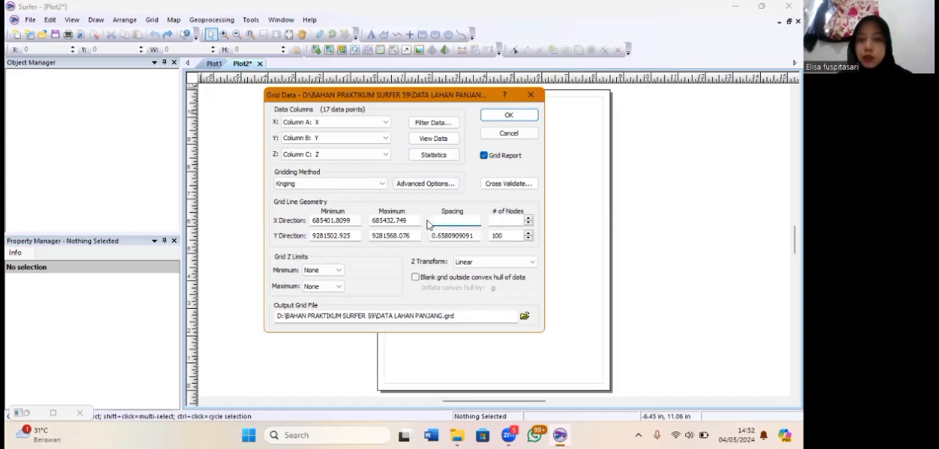
{"action": "type", "text": "10.31303333"}
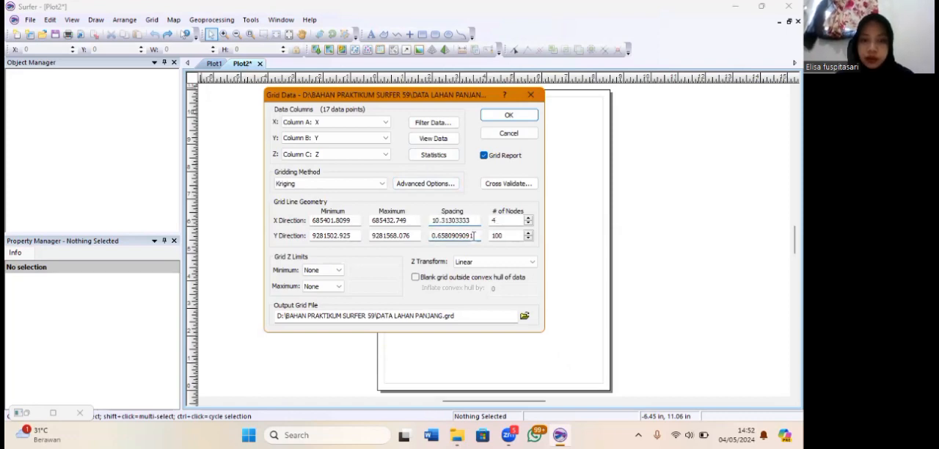
{"action": "double_click", "coordinate": [469, 235]}
{"action": "key", "text": "BackSpace"}
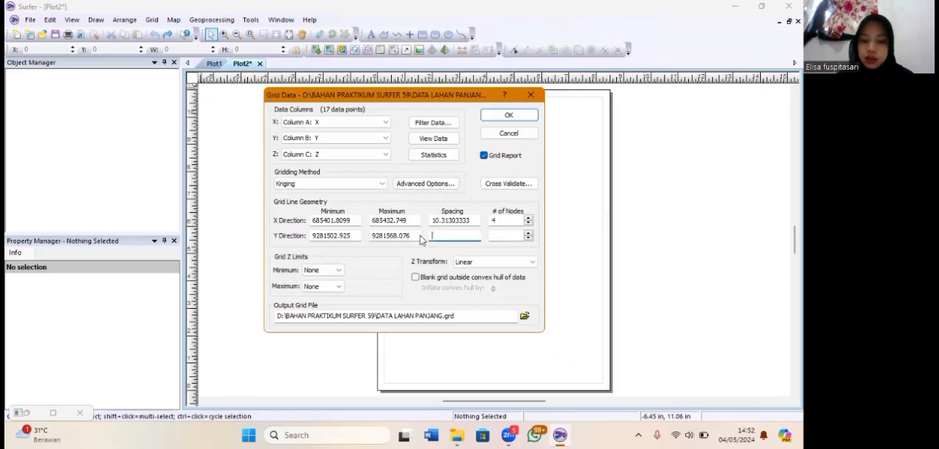
{"action": "type", "text": "10"}
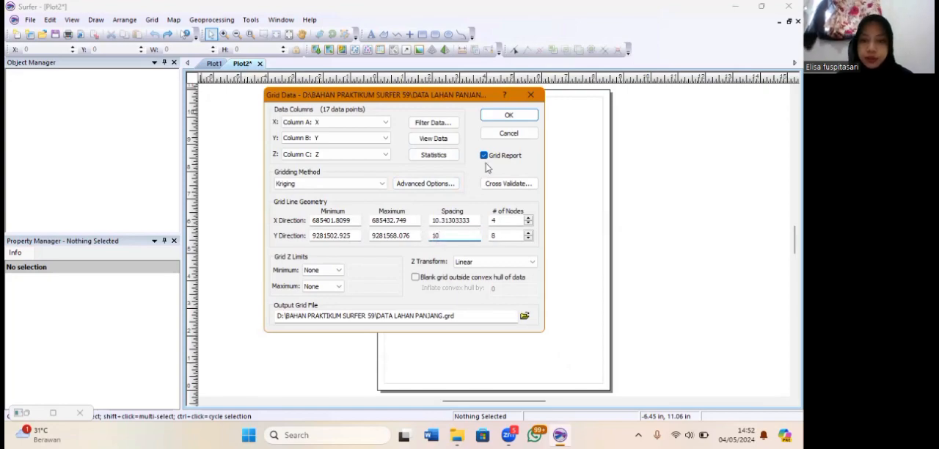
{"action": "left_click", "coordinate": [509, 115]}
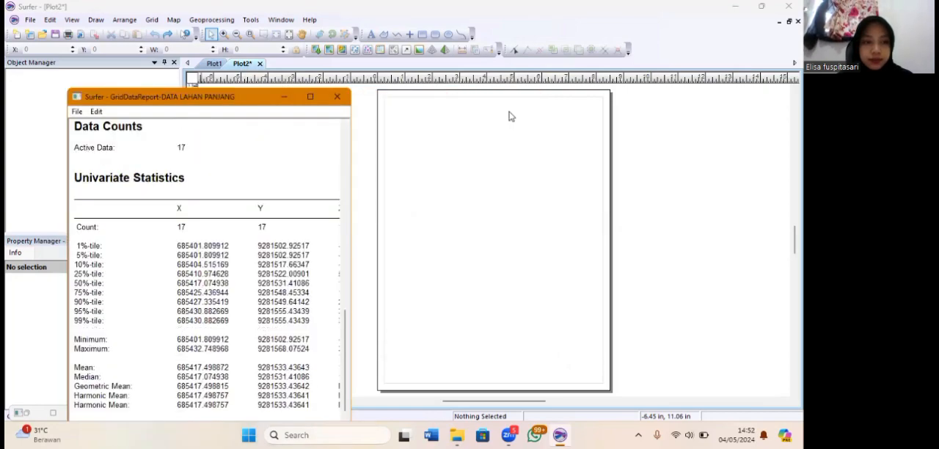
{"action": "left_click", "coordinate": [291, 291]}
{"action": "left_click", "coordinate": [284, 96]}
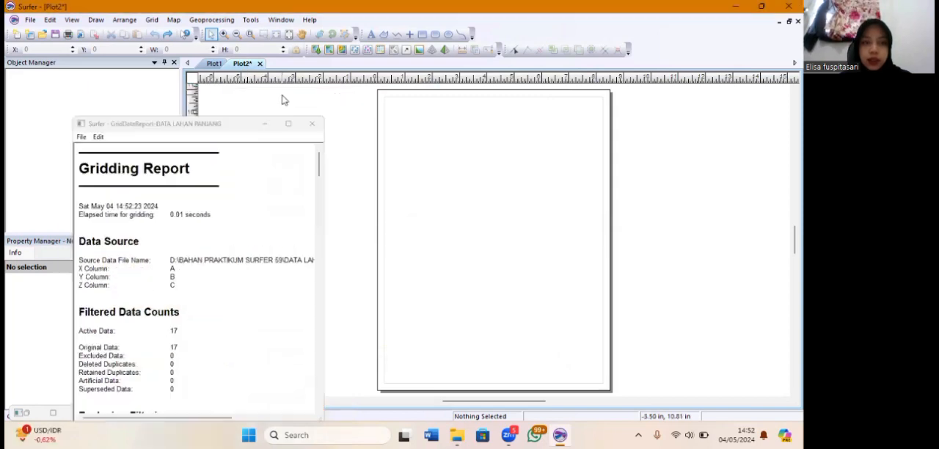
Create a new plot and add a contour map from the DATA LAHAN PANJANG grid file
{"action": "left_click", "coordinate": [30, 20]}
{"action": "mouse_move", "coordinate": [47, 33]}
{"action": "left_click", "coordinate": [172, 35]}
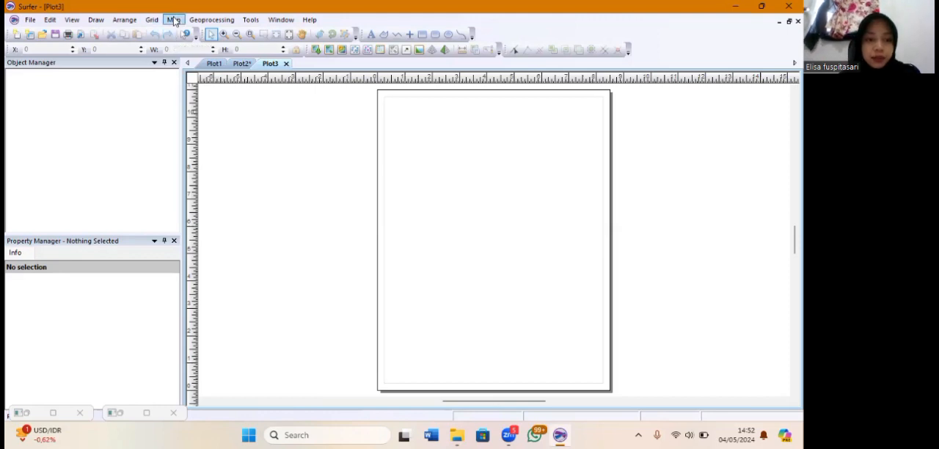
{"action": "left_click", "coordinate": [174, 21]}
{"action": "mouse_move", "coordinate": [189, 34]}
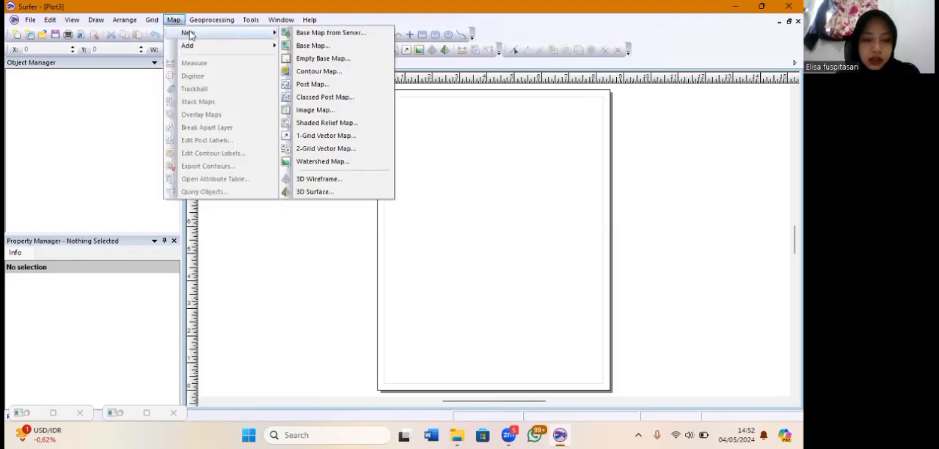
{"action": "left_click", "coordinate": [311, 72]}
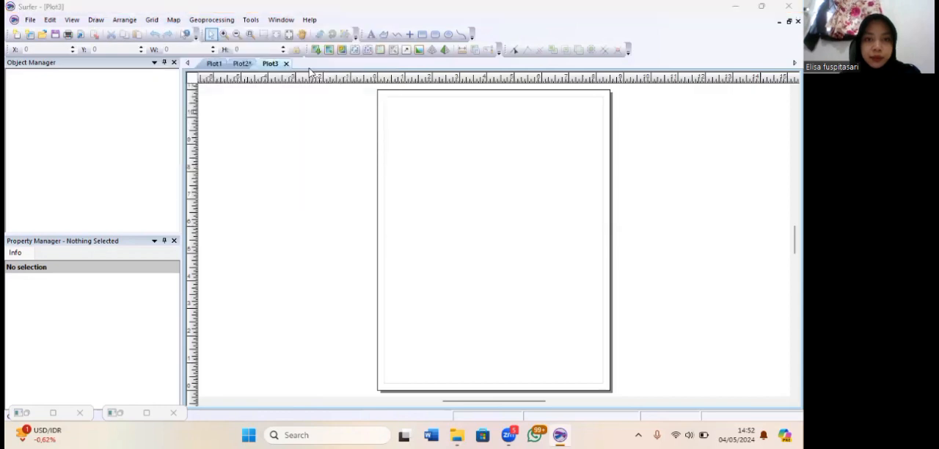
{"action": "left_click", "coordinate": [385, 133]}
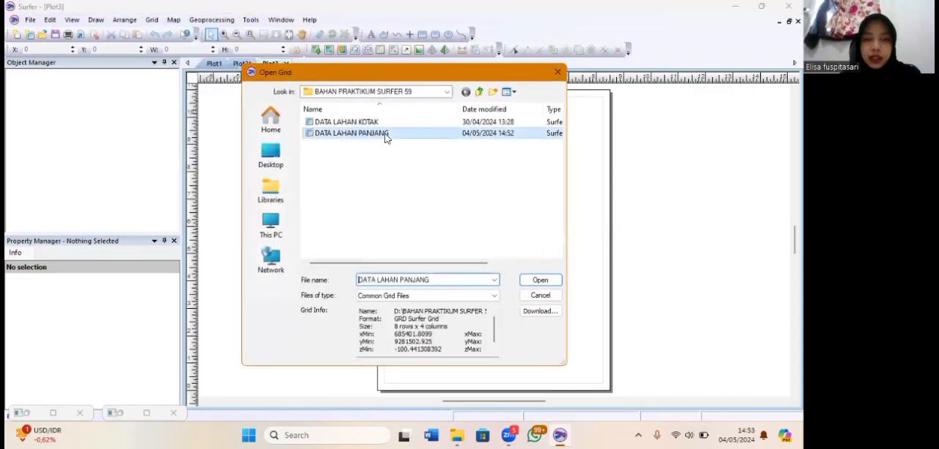
{"action": "left_click", "coordinate": [539, 280]}
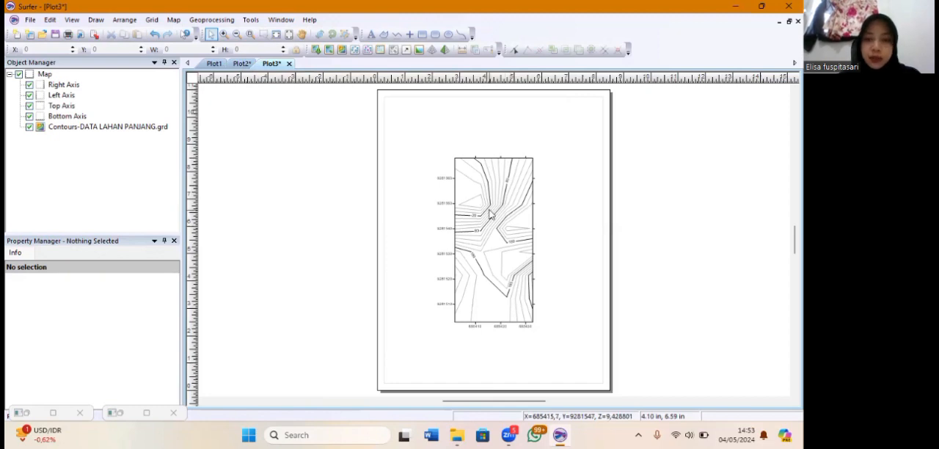
Turn on filled contours for the DATA LAHAN PANJANG contour layer
{"action": "left_click", "coordinate": [487, 207]}
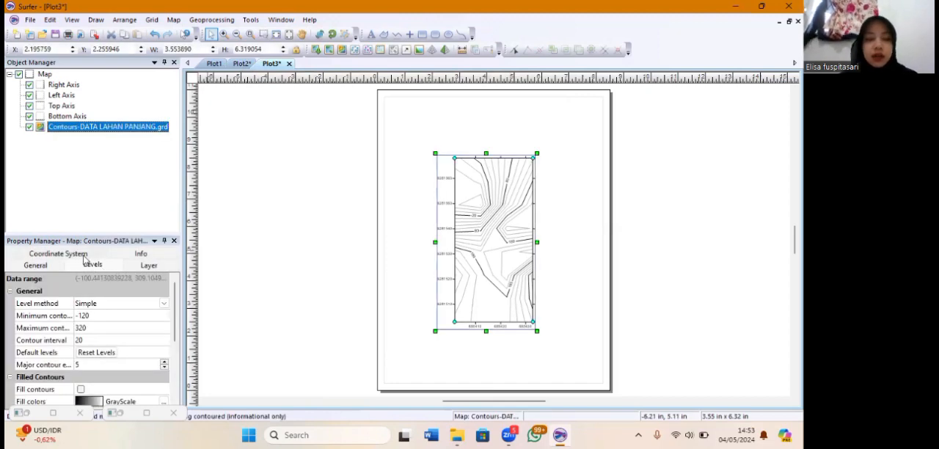
{"action": "left_click", "coordinate": [94, 265]}
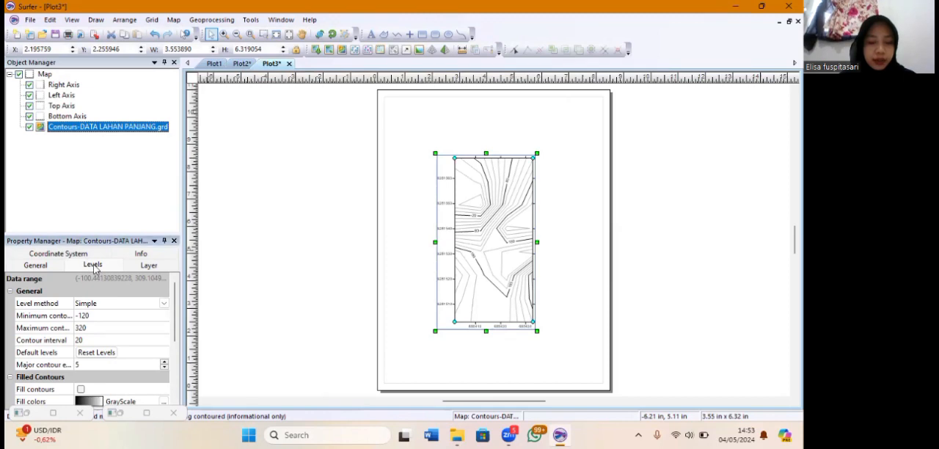
{"action": "scroll", "coordinate": [83, 367], "scroll_direction": "down", "scroll_amount": 1}
{"action": "left_click", "coordinate": [81, 364]}
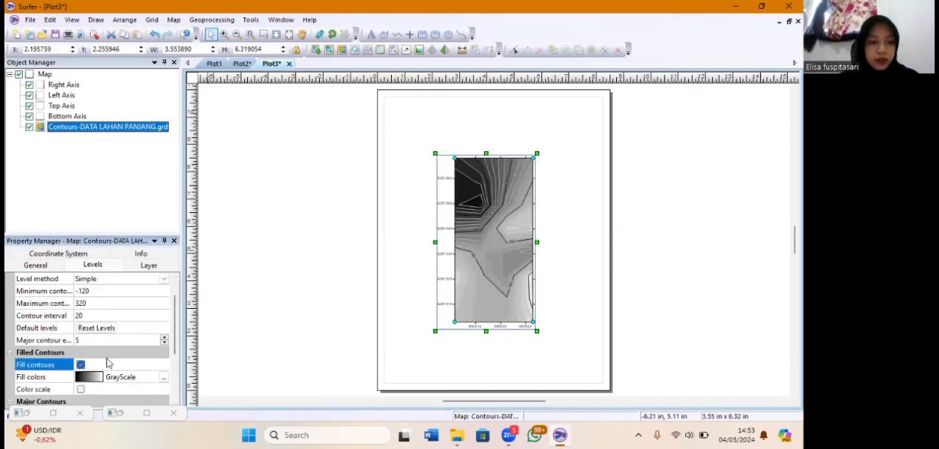
Set the contour fill colors to Land2 and show the color scale beside the map
{"action": "scroll", "coordinate": [176, 330], "scroll_direction": "down", "scroll_amount": 1}
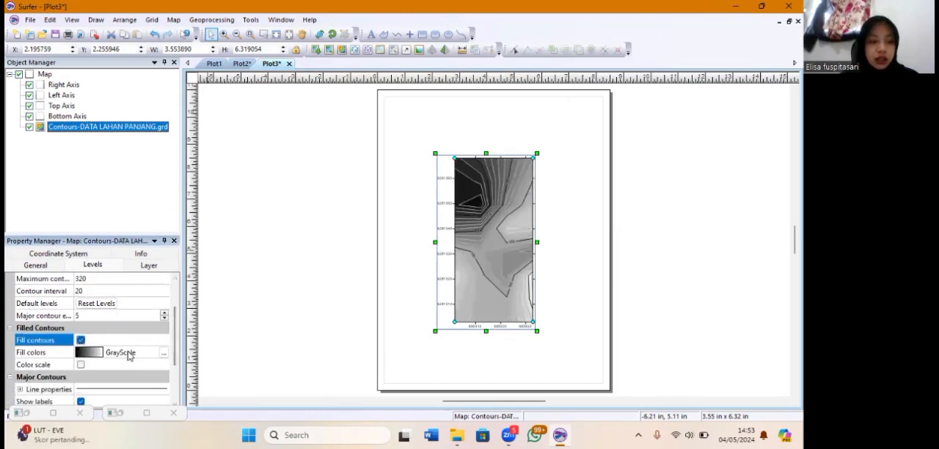
{"action": "left_click", "coordinate": [126, 352]}
{"action": "scroll", "coordinate": [124, 367], "scroll_direction": "down", "scroll_amount": 5}
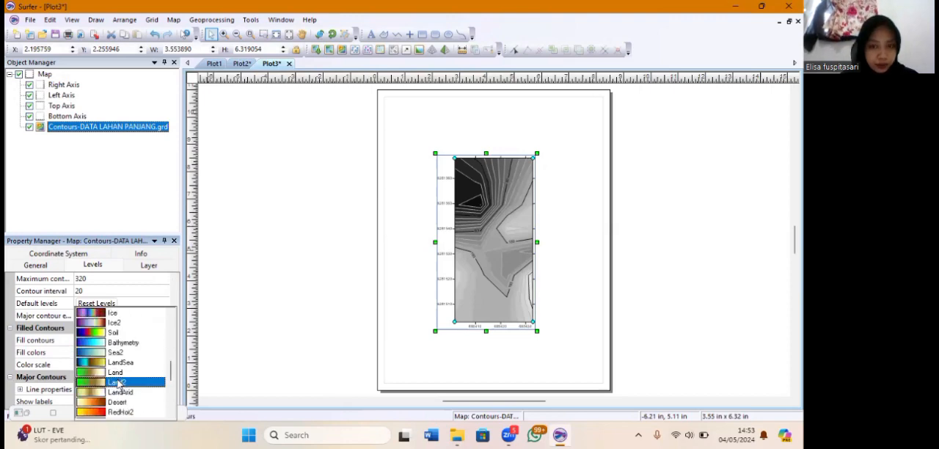
{"action": "left_click", "coordinate": [117, 382]}
{"action": "scroll", "coordinate": [82, 332], "scroll_direction": "down", "scroll_amount": 2}
{"action": "left_click", "coordinate": [81, 328]}
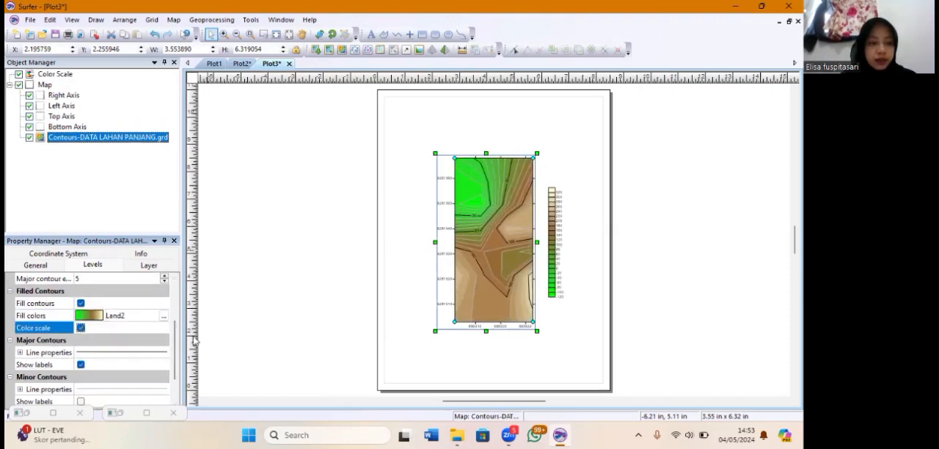
Add a scale bar to the map and place it centered just below the map's lower edge
{"action": "right_click", "coordinate": [478, 173]}
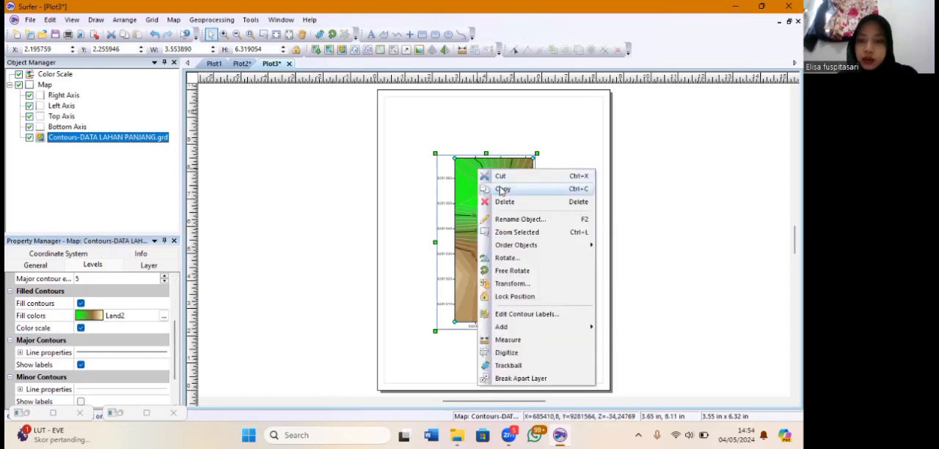
{"action": "mouse_move", "coordinate": [514, 326]}
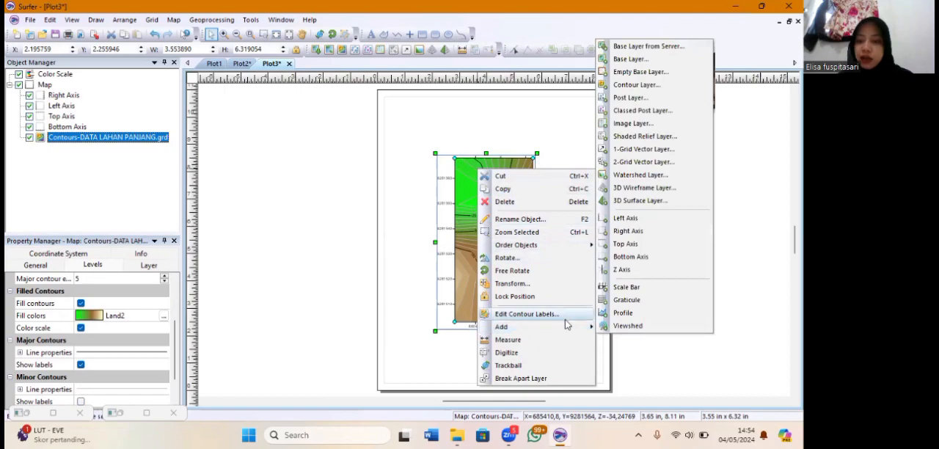
{"action": "left_click", "coordinate": [623, 287]}
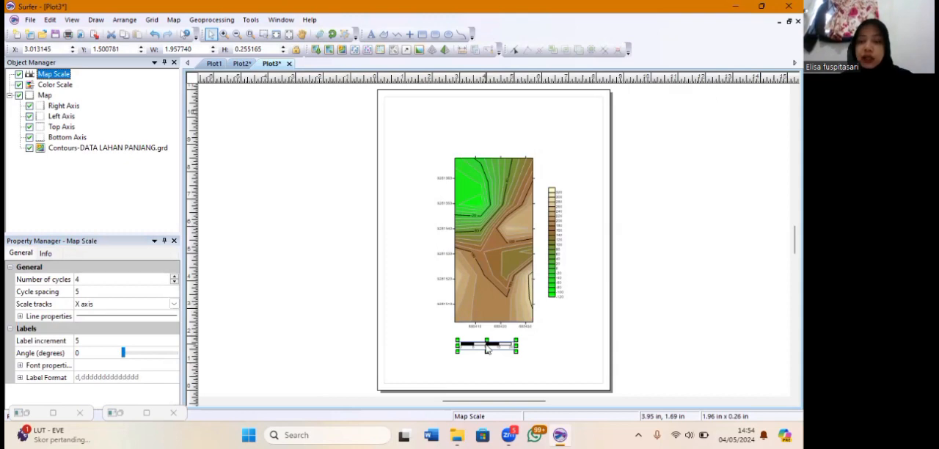
{"action": "mouse_move", "coordinate": [489, 348]}
{"action": "left_mouse_down"}
{"action": "mouse_move", "coordinate": [501, 337]}
{"action": "mouse_move", "coordinate": [494, 340]}
{"action": "left_mouse_up"}
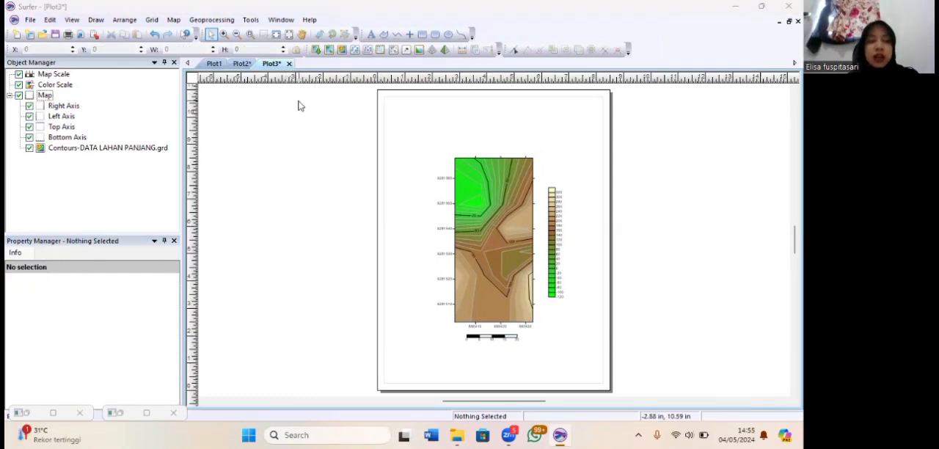
Add BATAS LAHAN PANJANG.shp to the map as a base layer
{"action": "left_click", "coordinate": [44, 96]}
{"action": "right_click", "coordinate": [44, 96]}
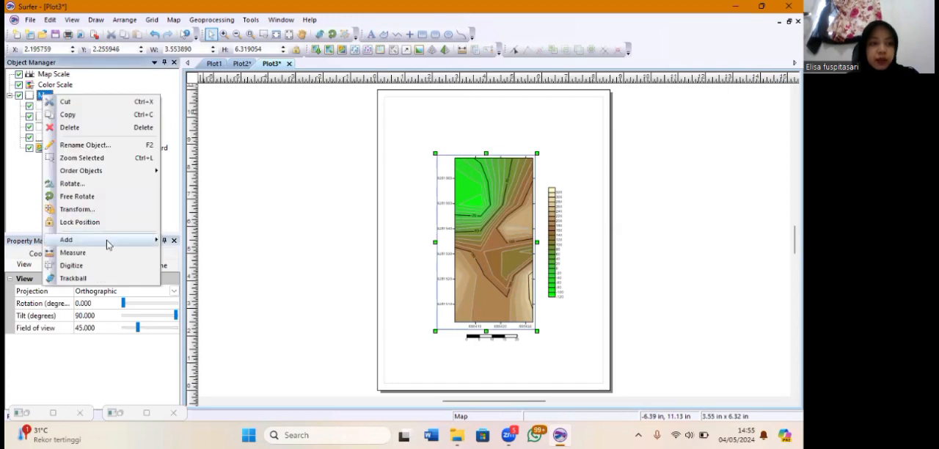
{"action": "mouse_move", "coordinate": [116, 241]}
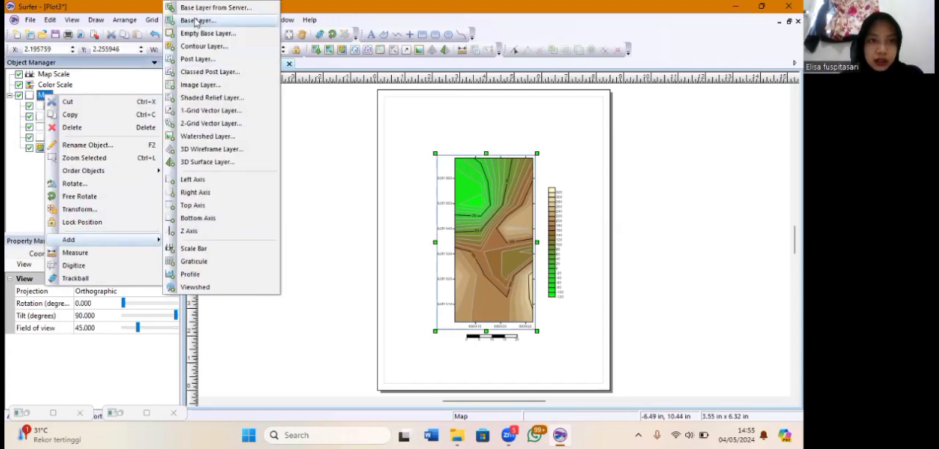
{"action": "left_click", "coordinate": [196, 21]}
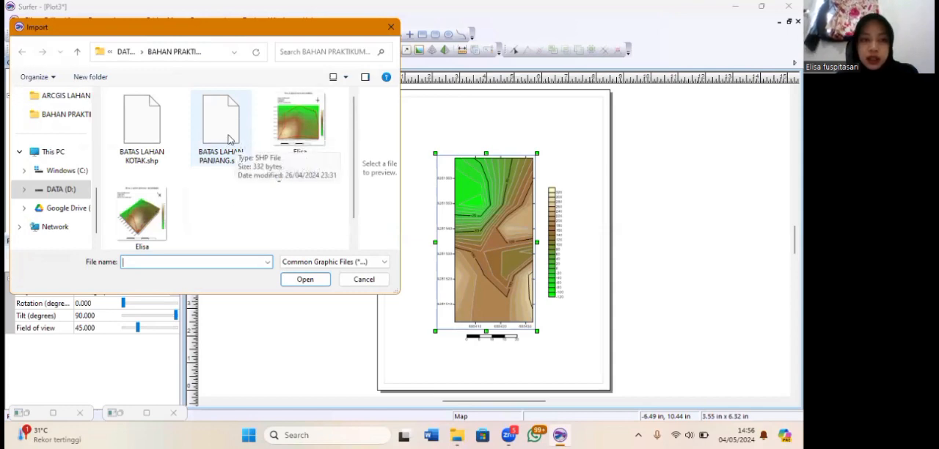
{"action": "left_click", "coordinate": [227, 138]}
{"action": "left_click", "coordinate": [306, 281]}
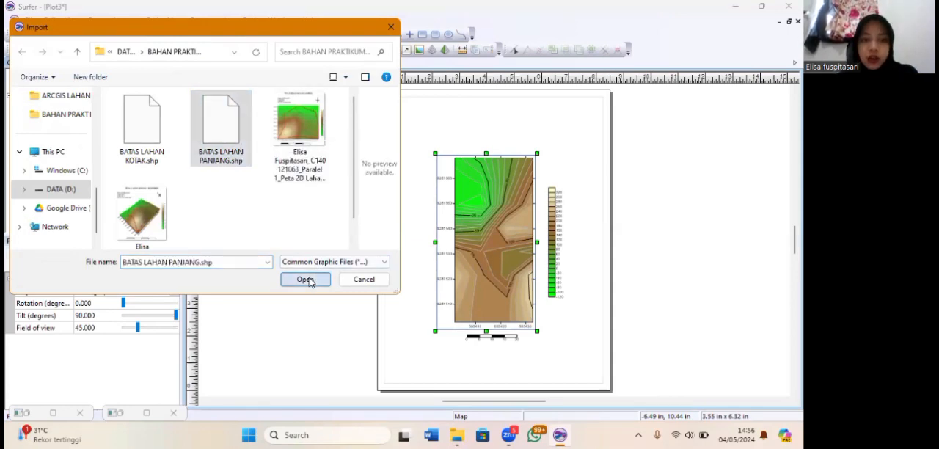
Set the land boundary polygon's line color to red and its width to 0.05 in
{"action": "left_click", "coordinate": [471, 184]}
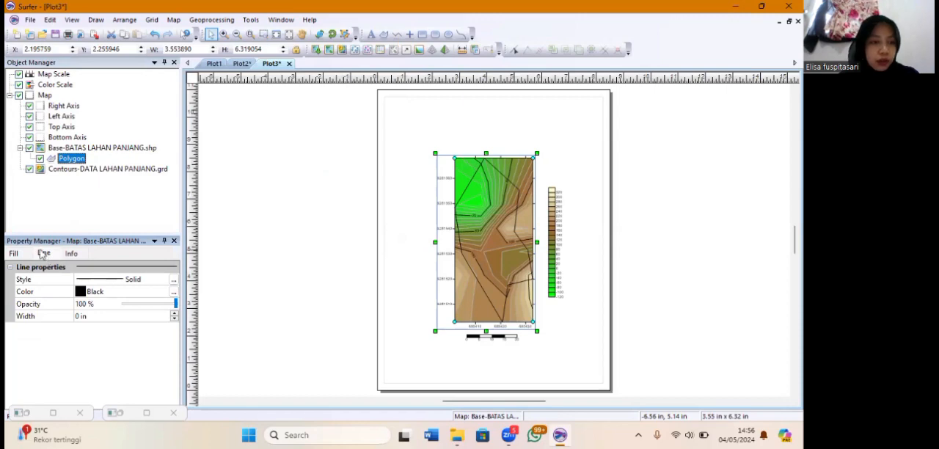
{"action": "left_click", "coordinate": [88, 293]}
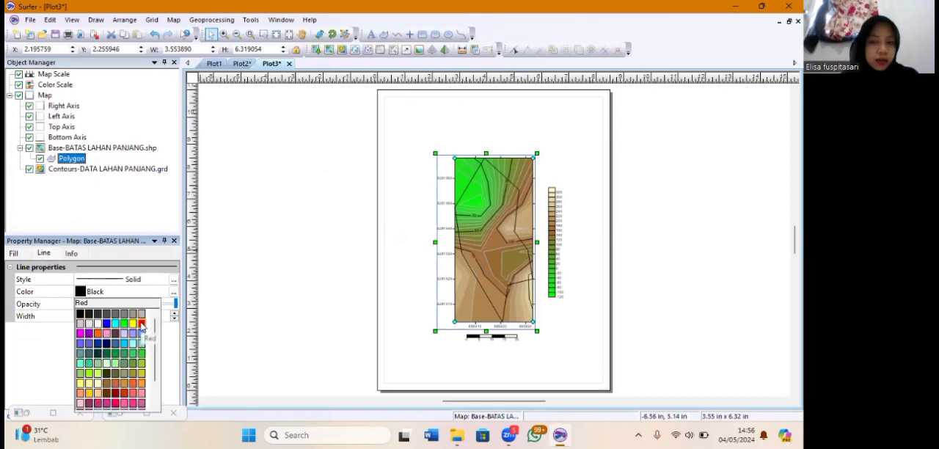
{"action": "left_click", "coordinate": [142, 325]}
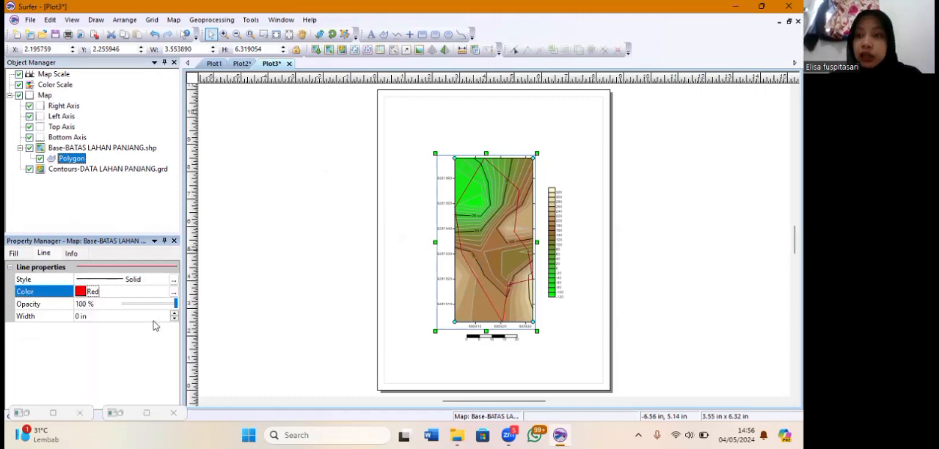
{"action": "left_click", "coordinate": [84, 317]}
{"action": "scroll", "coordinate": [88, 318], "scroll_direction": "up", "scroll_amount": 5}
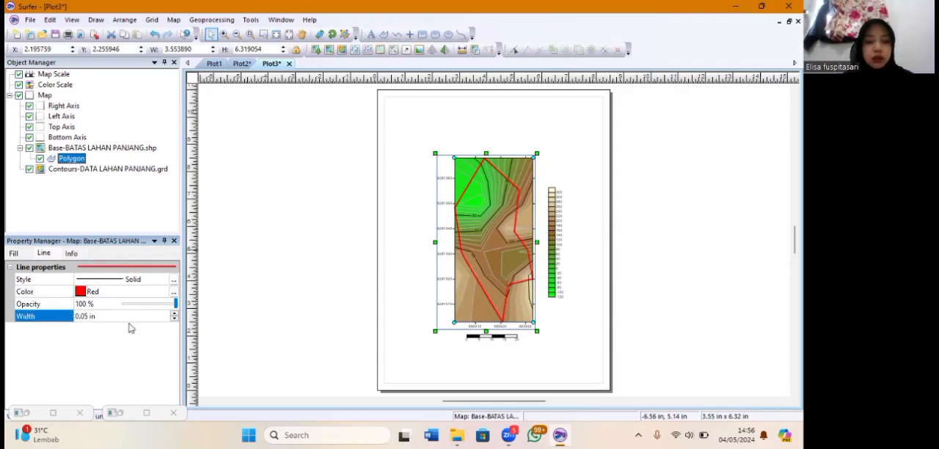
Place a point symbol above the map's upper-right corner and enlarge it to about 0.60 × 0.60 in
{"action": "left_click", "coordinate": [411, 37]}
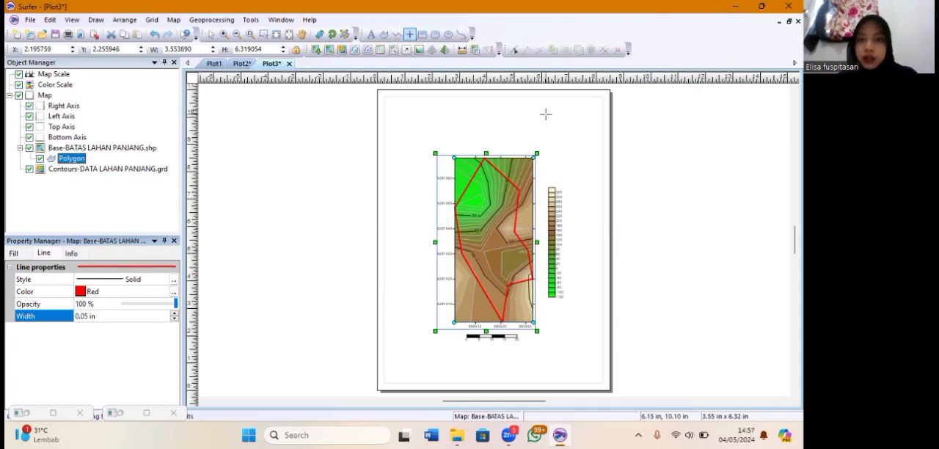
{"action": "left_click", "coordinate": [549, 129]}
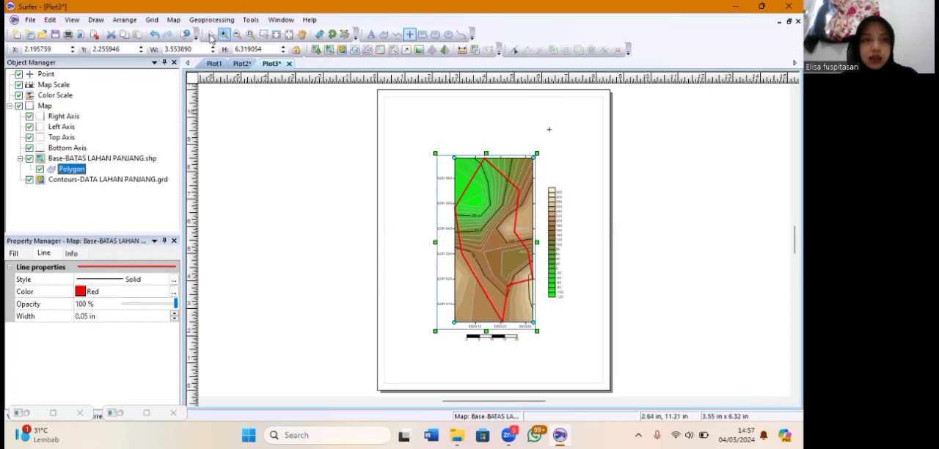
{"action": "left_click", "coordinate": [210, 35]}
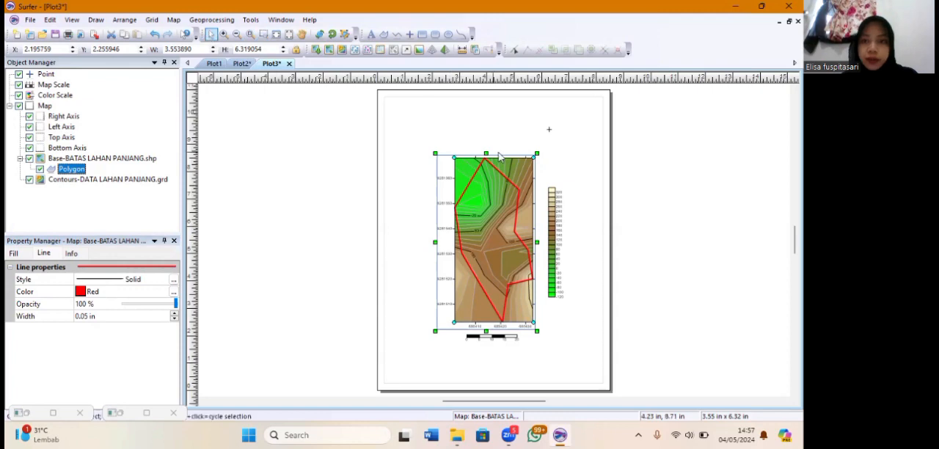
{"action": "left_click", "coordinate": [548, 130]}
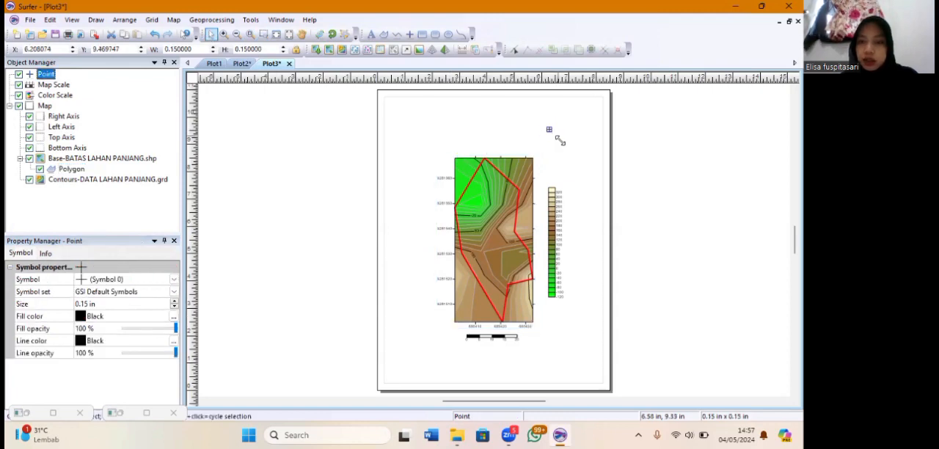
{"action": "left_click_drag", "start_coordinate": [560, 140], "coordinate": [539, 134]}
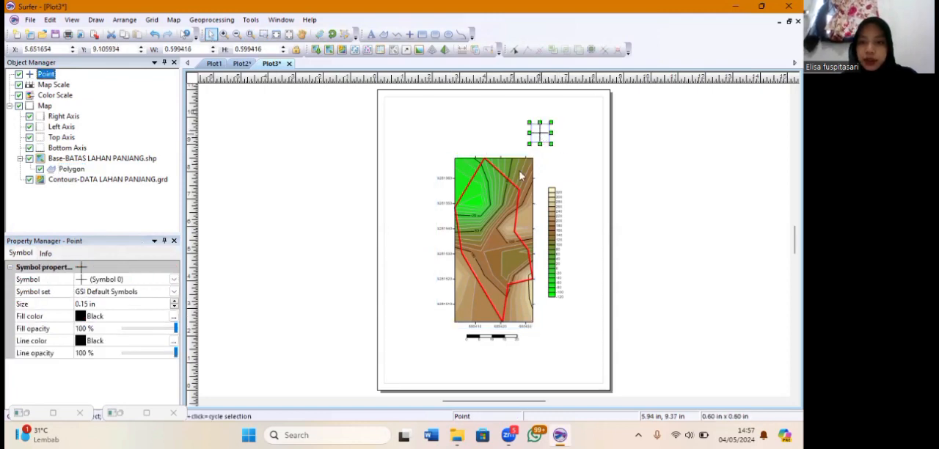
{"action": "scroll", "coordinate": [495, 215], "scroll_direction": "up", "scroll_amount": 4}
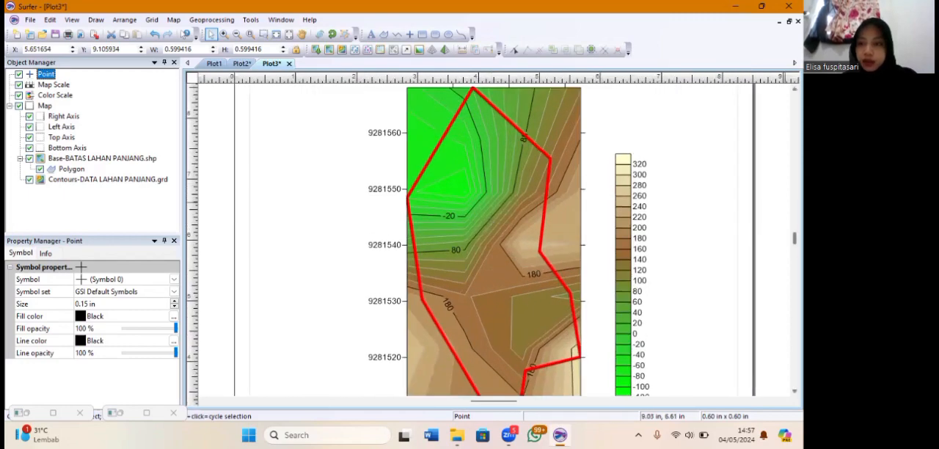
{"action": "scroll", "coordinate": [714, 197], "scroll_direction": "up", "scroll_amount": 3}
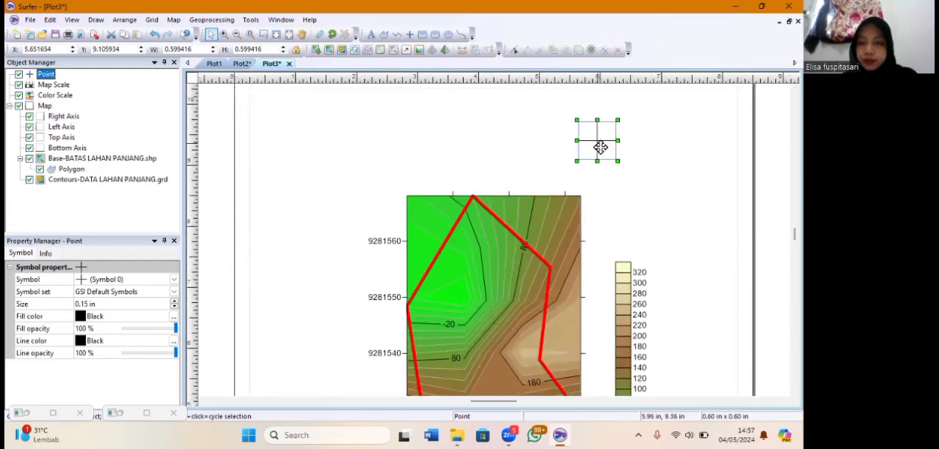
{"action": "left_click_drag", "start_coordinate": [600, 147], "coordinate": [606, 153]}
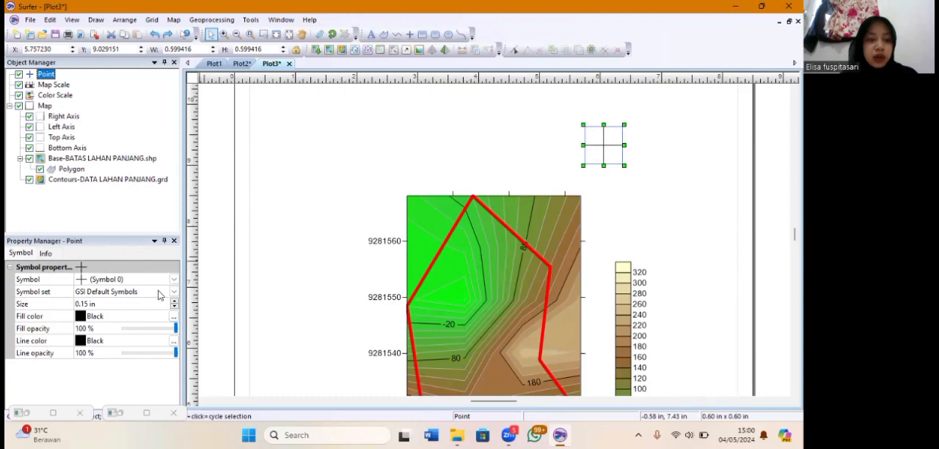
Change the point symbol's set to GSI North Arrows and choose symbol Number 1
{"action": "left_click", "coordinate": [160, 292]}
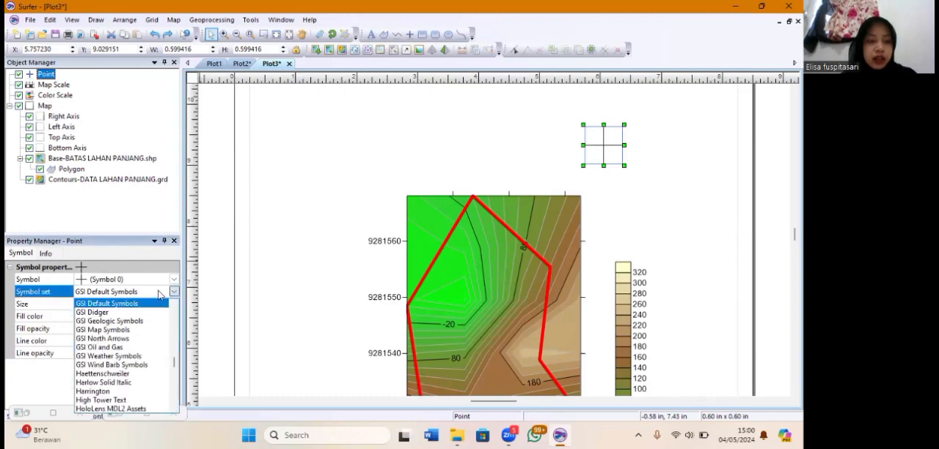
{"action": "left_click", "coordinate": [122, 341]}
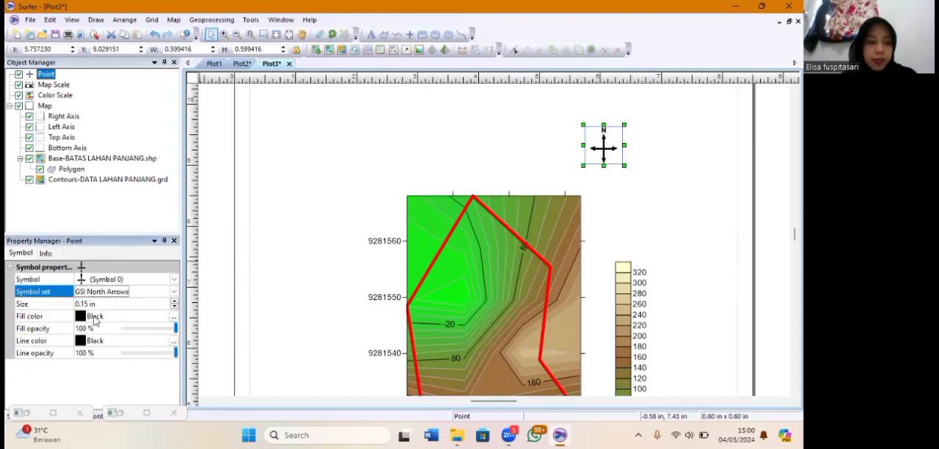
{"action": "left_click", "coordinate": [89, 278]}
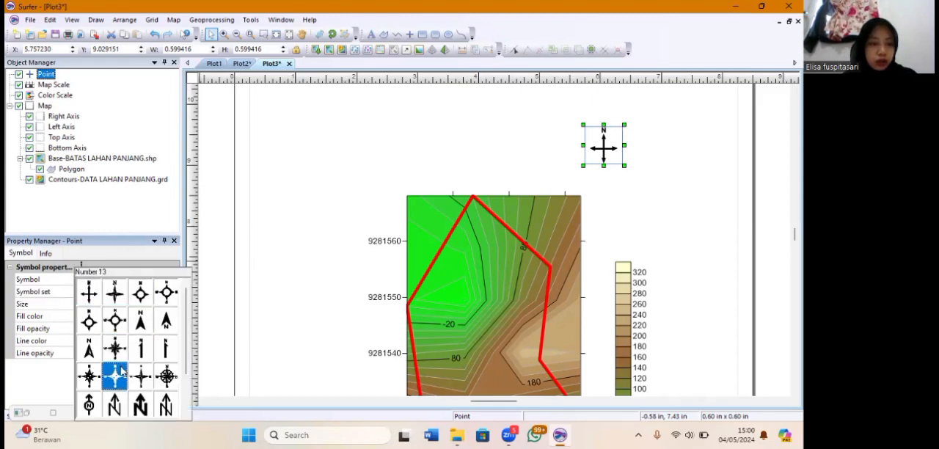
{"action": "left_click", "coordinate": [115, 294]}
{"action": "left_click", "coordinate": [378, 120]}
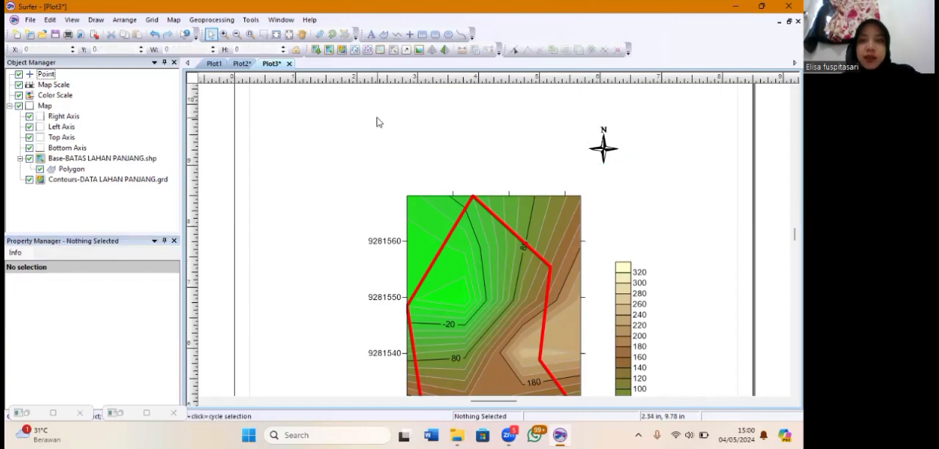
Start a text block above the map's upper-left corner with the author's full name and student number on separate lines
{"action": "left_click", "coordinate": [371, 34]}
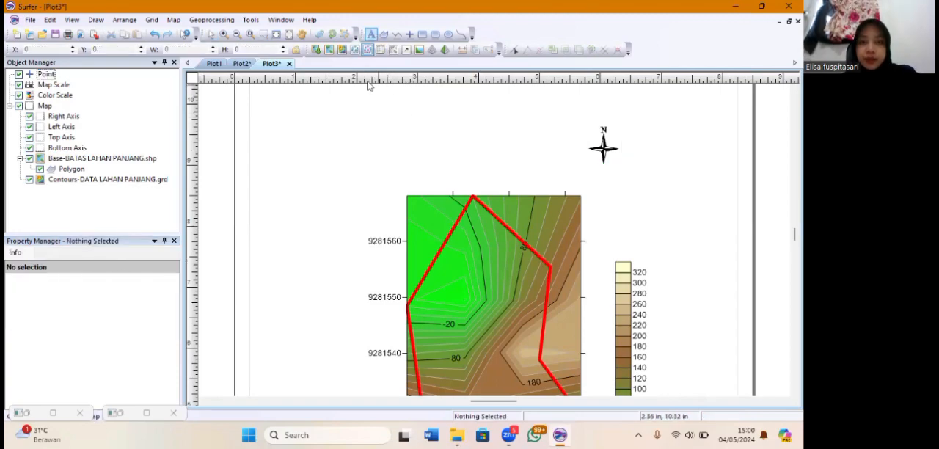
{"action": "left_click", "coordinate": [380, 135]}
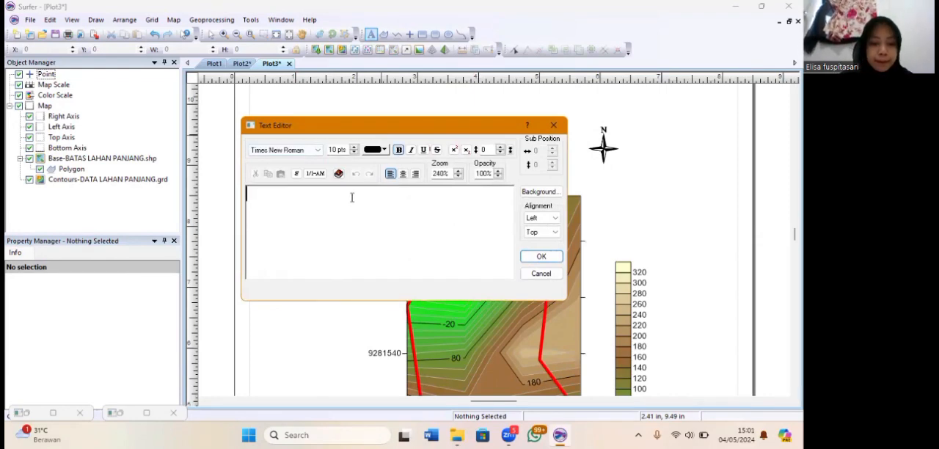
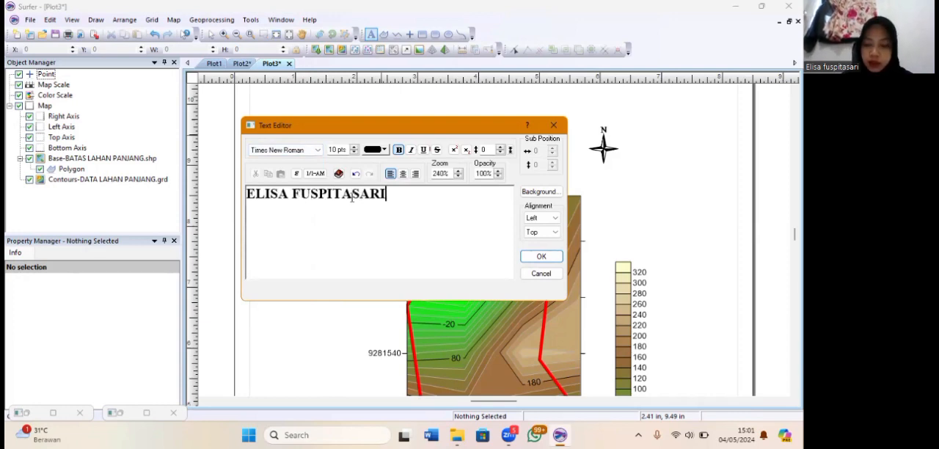
{"action": "key", "text": "Return"}
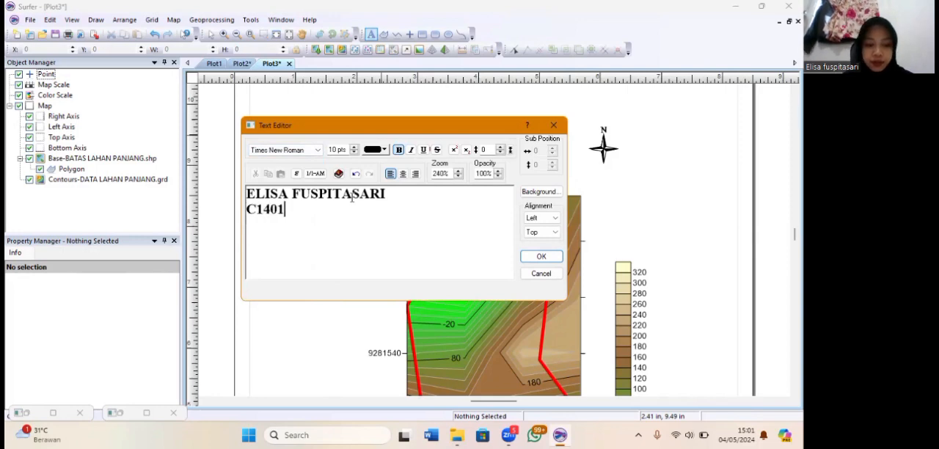
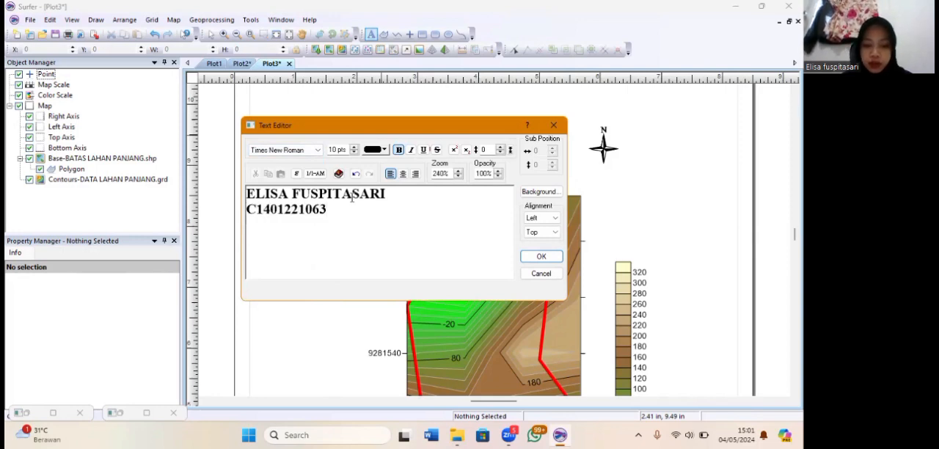
Add the lines PARALEL 1 and SABTU, 4 MEI 2024 to the text block and place it
{"action": "key", "text": "Return"}
{"action": "type", "text": "PARALEL 1 "}
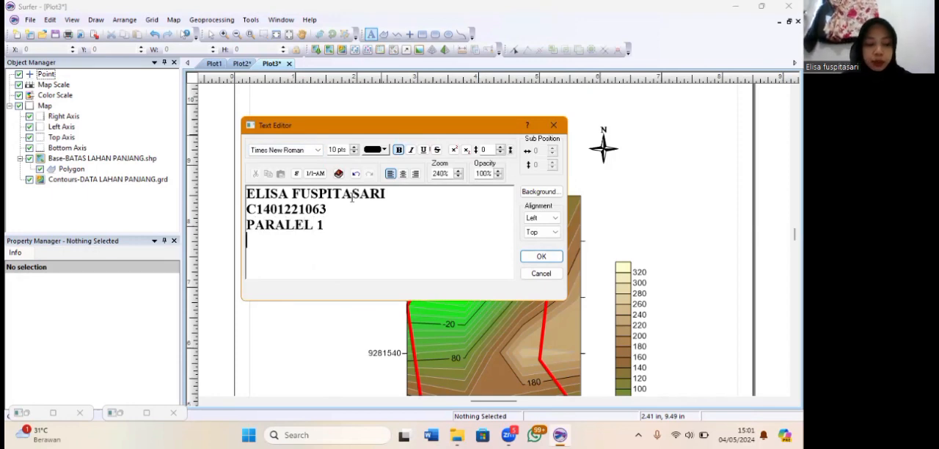
{"action": "type", "text": "SABTU, 4"}
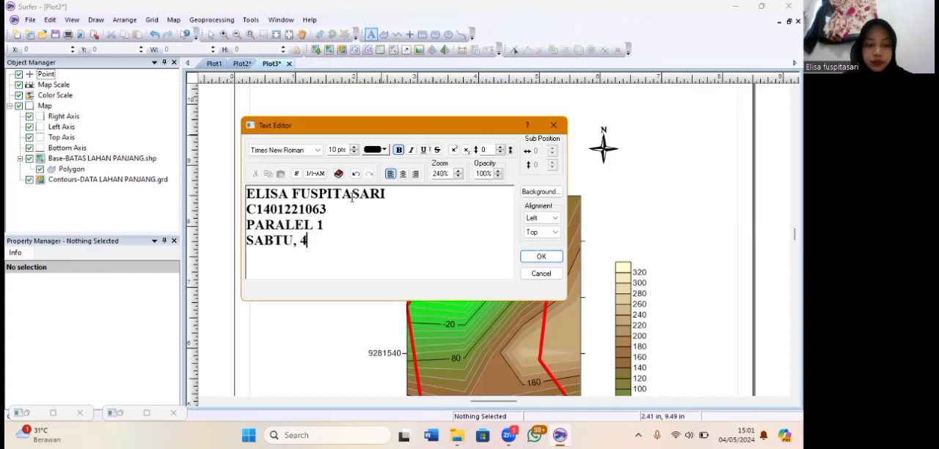
{"action": "type", "text": " MEI 2024"}
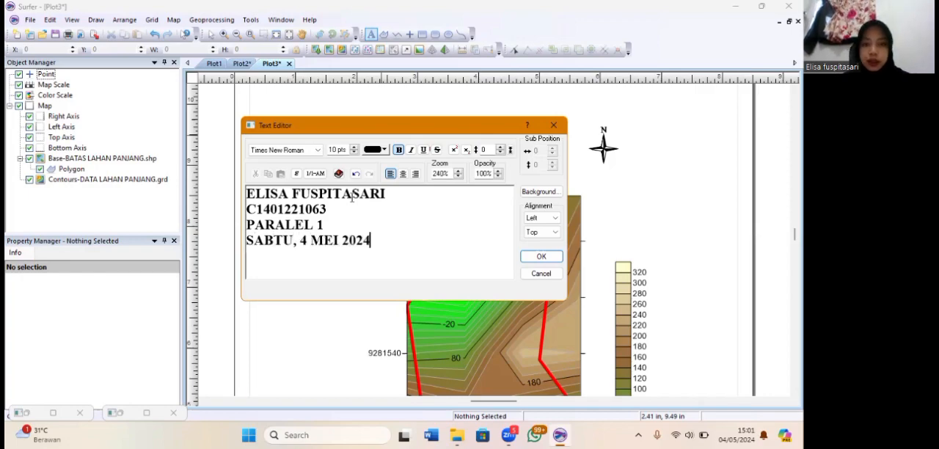
{"action": "left_click", "coordinate": [541, 256]}
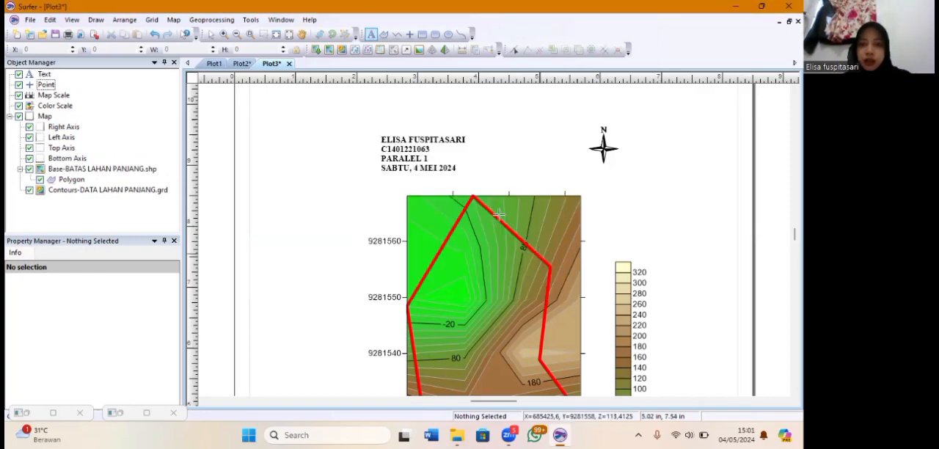
Add the bold, center-aligned title PETA LAHAN PANJANG 2D KARIHKIL and position it above the author text and the map
{"action": "left_click", "coordinate": [420, 148]}
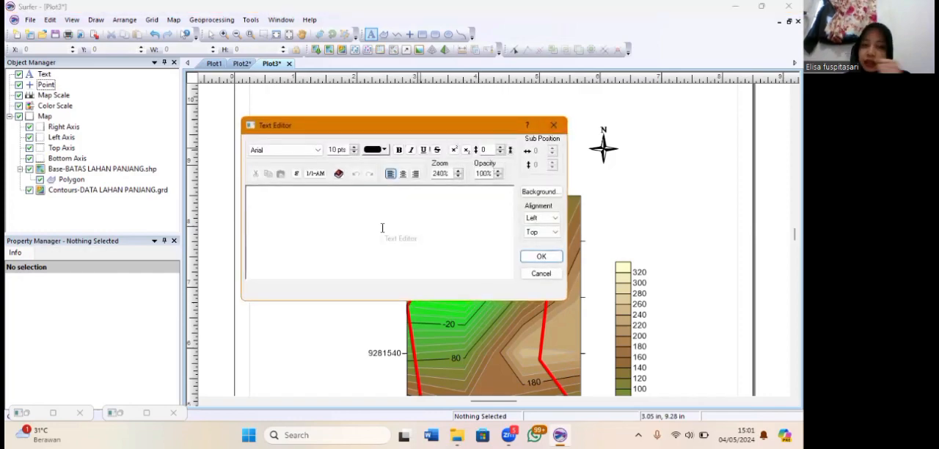
{"action": "left_click", "coordinate": [399, 149]}
{"action": "left_click", "coordinate": [403, 174]}
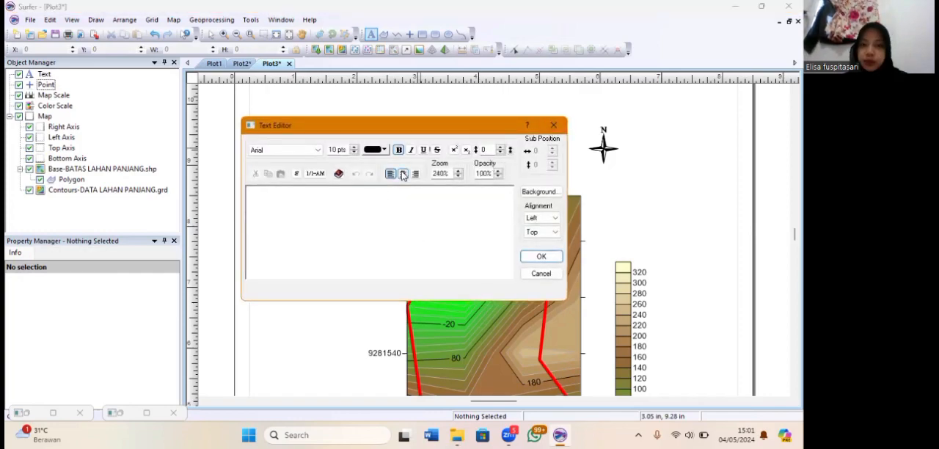
{"action": "type", "text": "PETA LAHAN "}
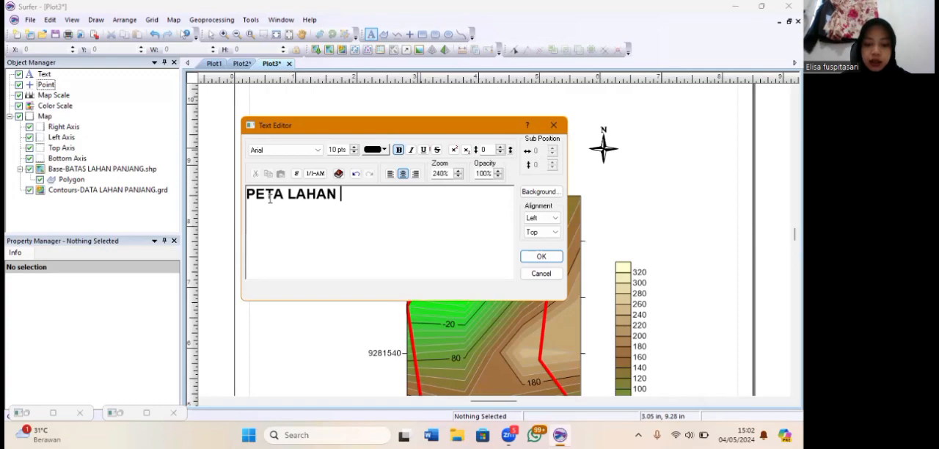
{"action": "type", "text": "PANJANG 2D "}
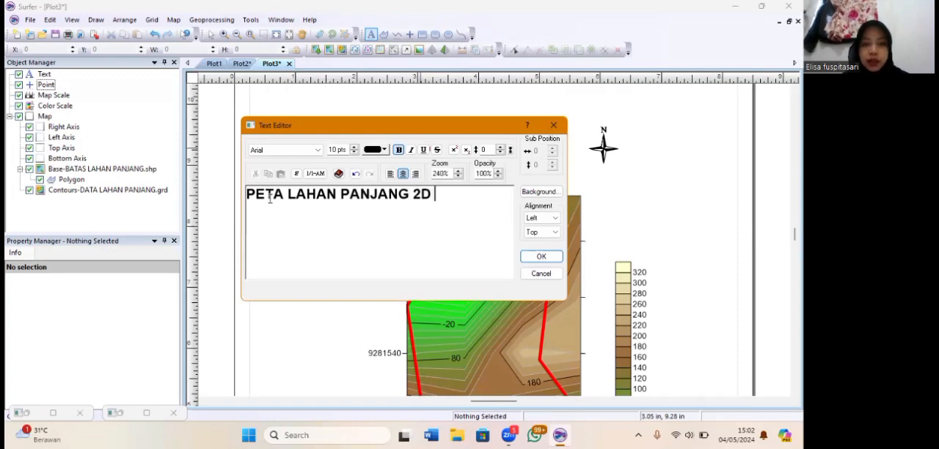
{"action": "type", "text": "KARIHKIL"}
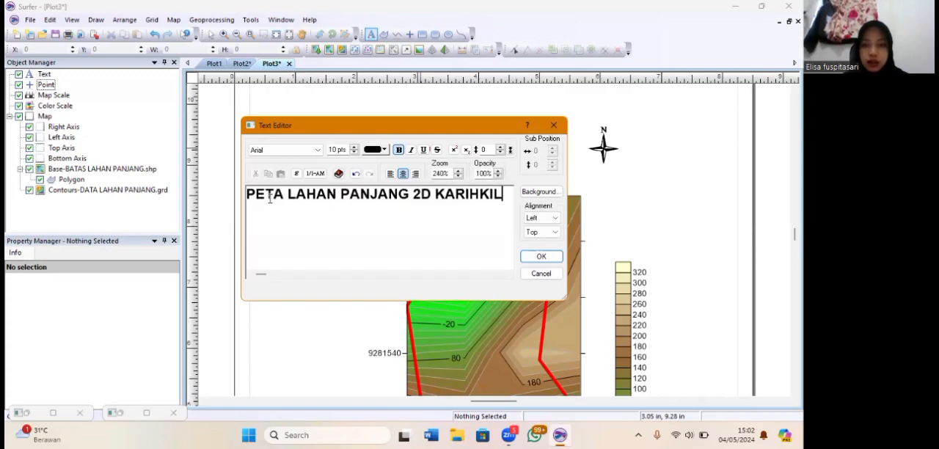
{"action": "left_click", "coordinate": [540, 256]}
{"action": "left_click_drag", "start_coordinate": [500, 150], "coordinate": [501, 104]}
{"action": "left_click_drag", "start_coordinate": [582, 111], "coordinate": [613, 115]}
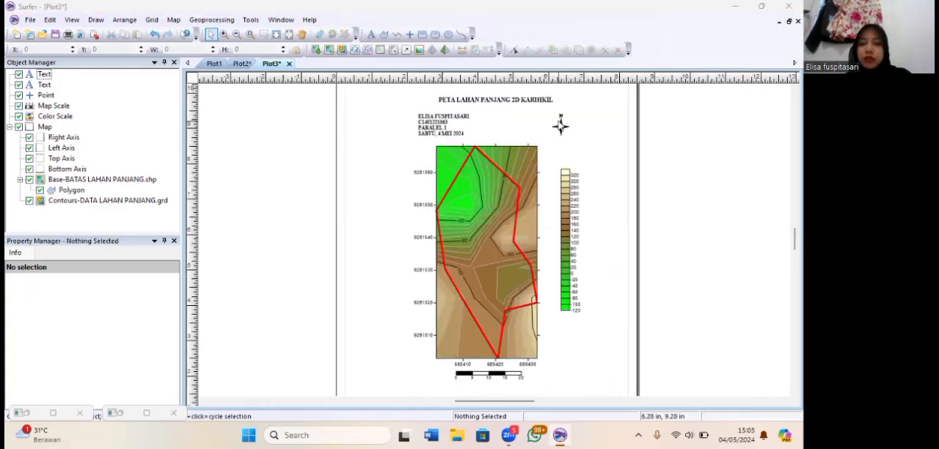
{"action": "left_click", "coordinate": [560, 125]}
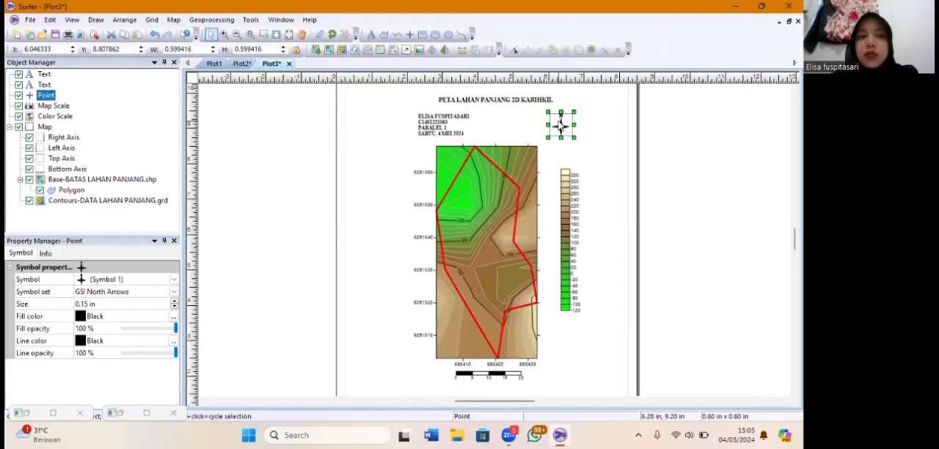
{"action": "left_click", "coordinate": [333, 35]}
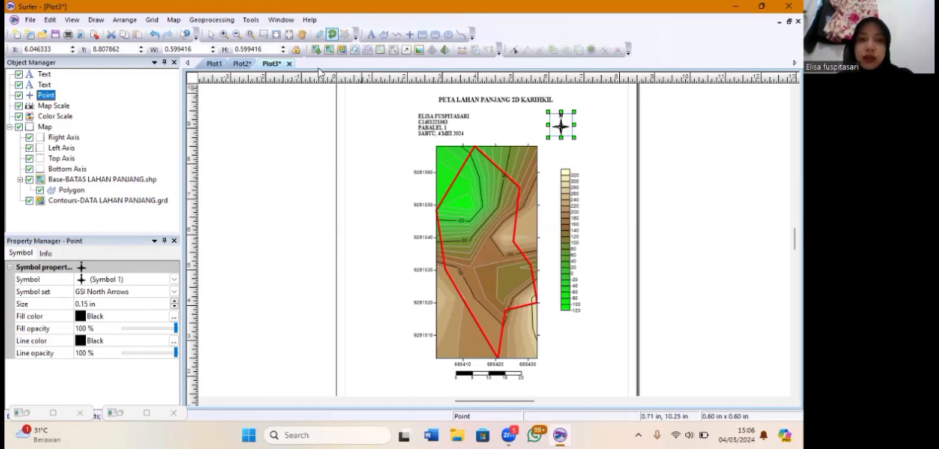
{"action": "left_click", "coordinate": [211, 36]}
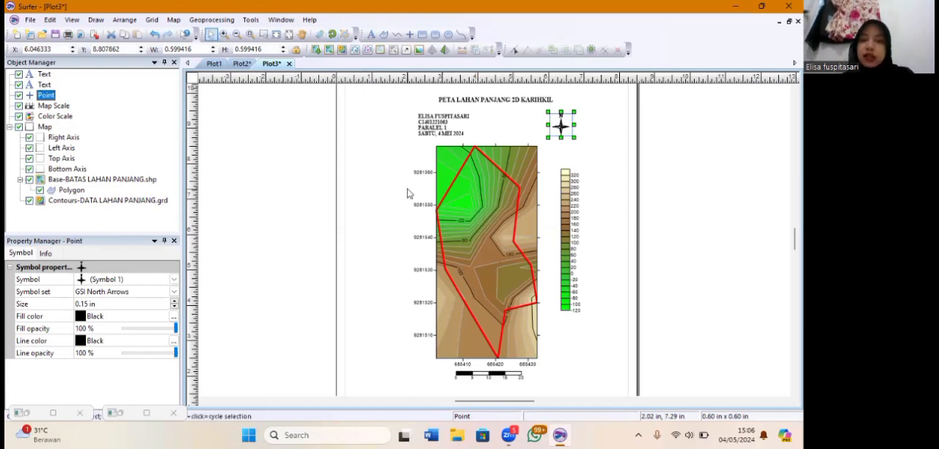
Start exporting the map under a file name made of the author's full name followed by Peta Lahan Panjang
{"action": "left_click", "coordinate": [30, 20]}
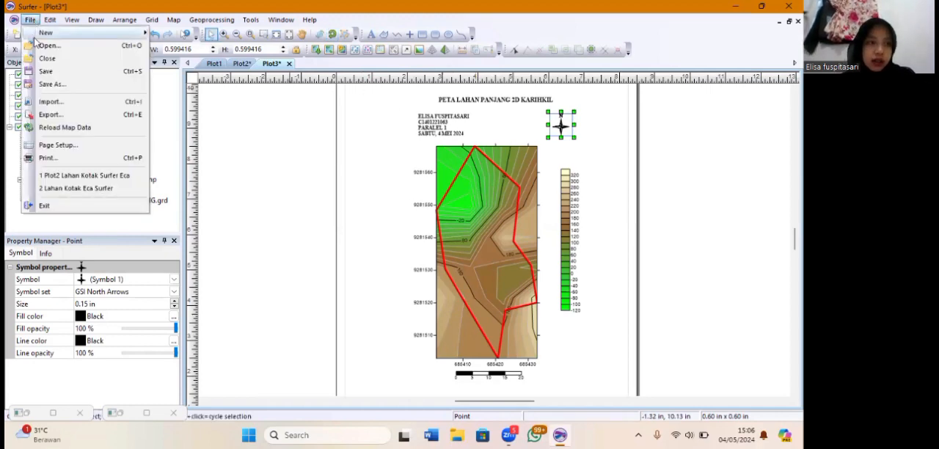
{"action": "left_click", "coordinate": [64, 119]}
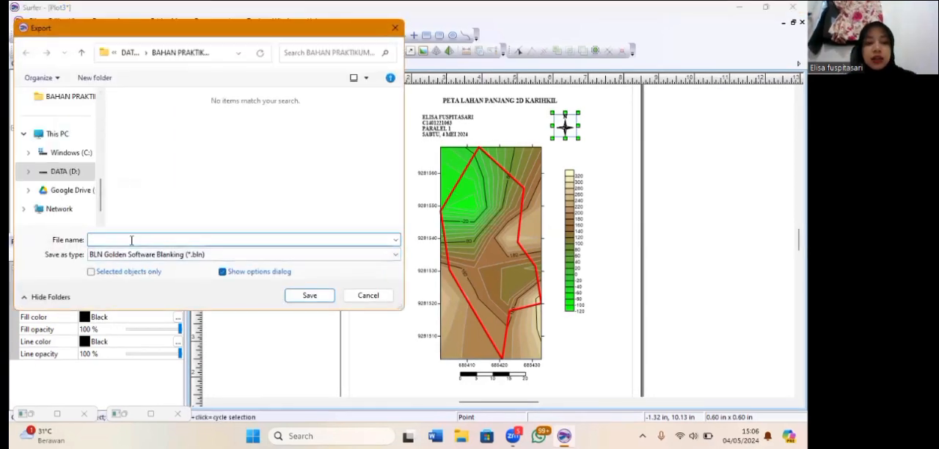
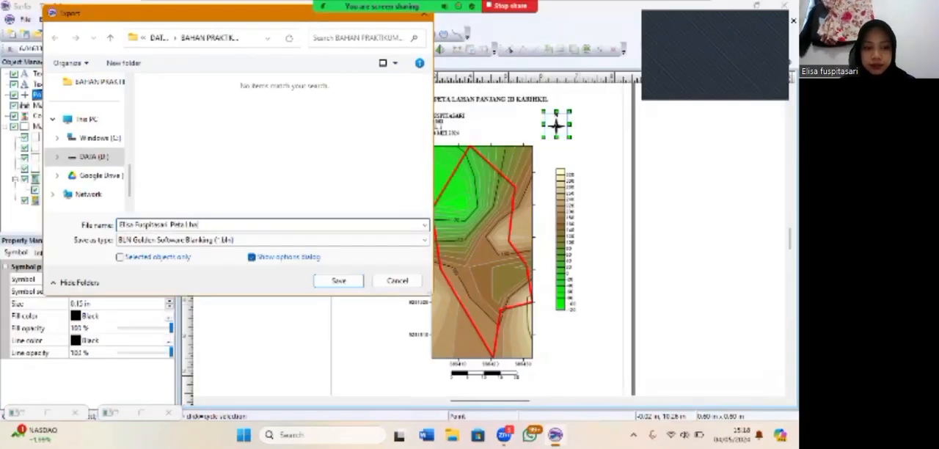
{"action": "type", "text": "eta Lha"}
{"action": "key", "text": "BackSpace"}
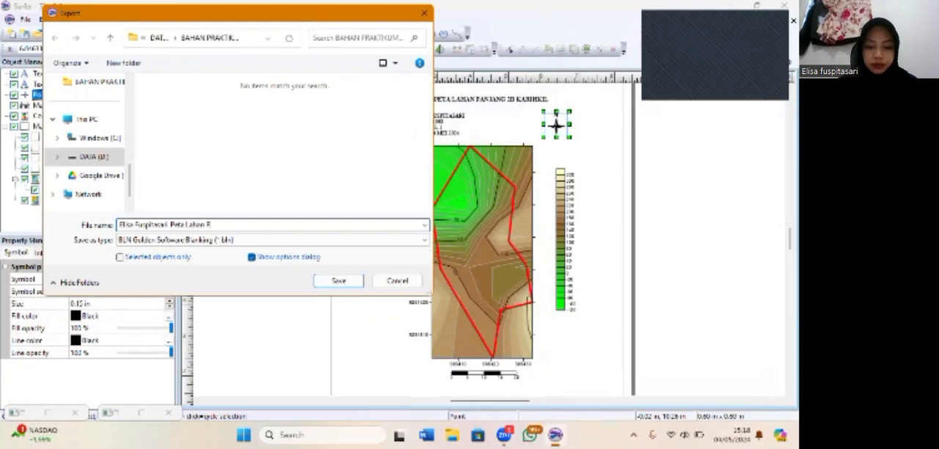
{"action": "type", "text": "ahan Panjang"}
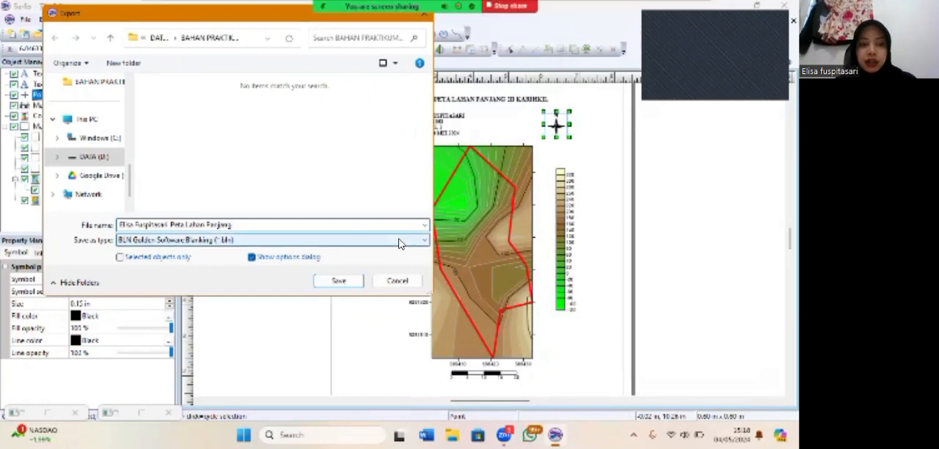
Set the export format to JPG JPEG Compressed Bitmap and save the image
{"action": "left_click", "coordinate": [294, 240]}
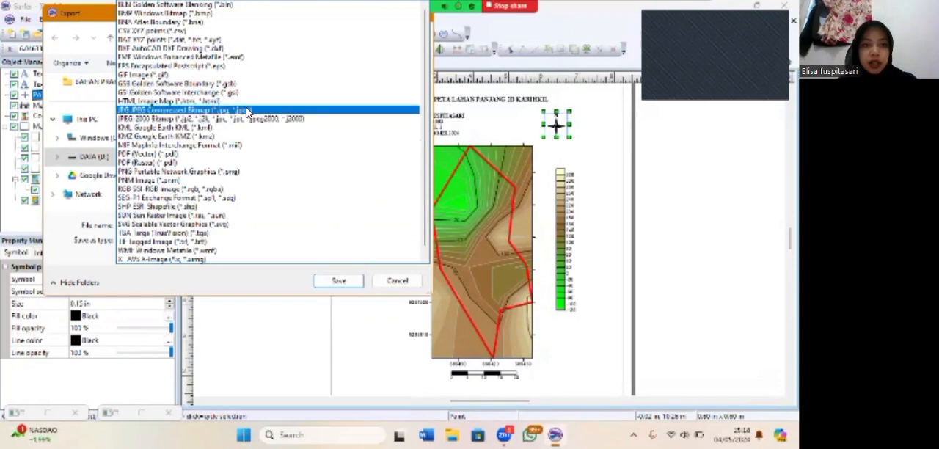
{"action": "left_click", "coordinate": [247, 110]}
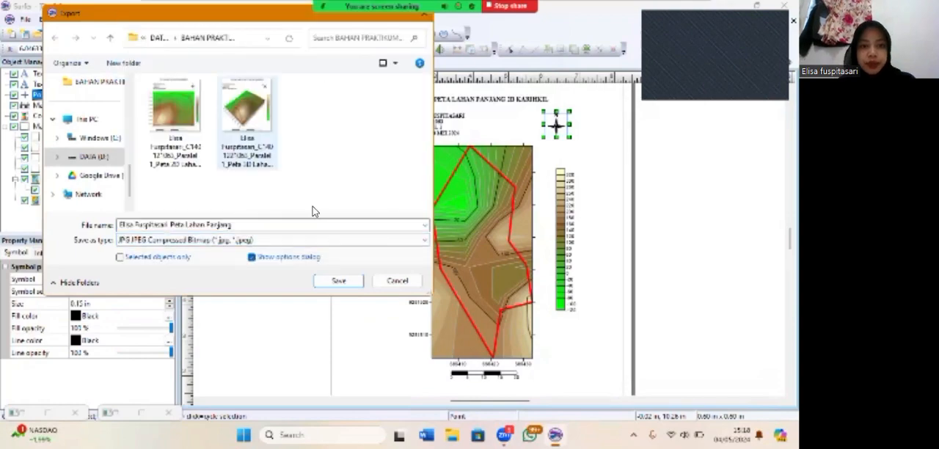
{"action": "left_click", "coordinate": [336, 282]}
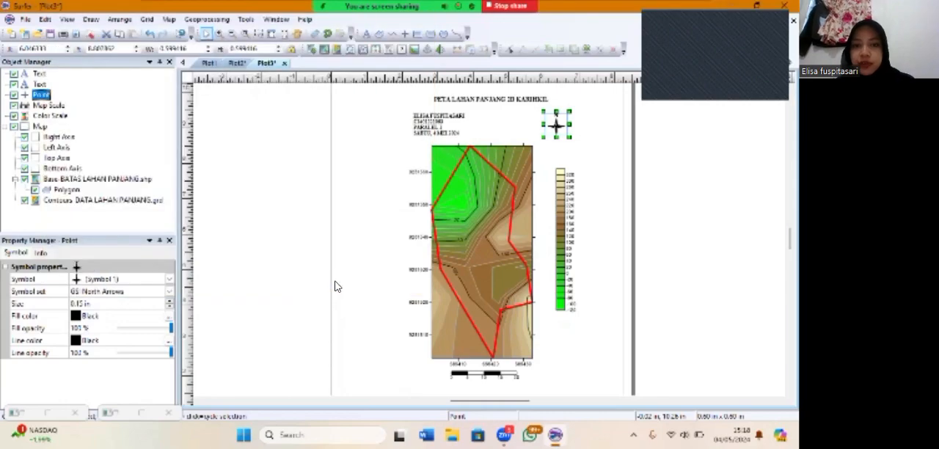
{"action": "left_click", "coordinate": [420, 334]}
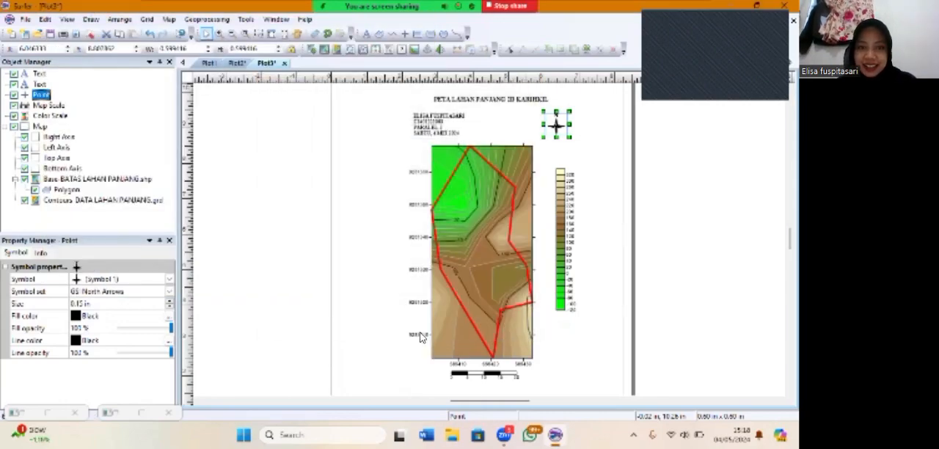
Switch to File Explorer and open the exported Peta Lahan Panjang image from the recent files
{"action": "left_click", "coordinate": [452, 435]}
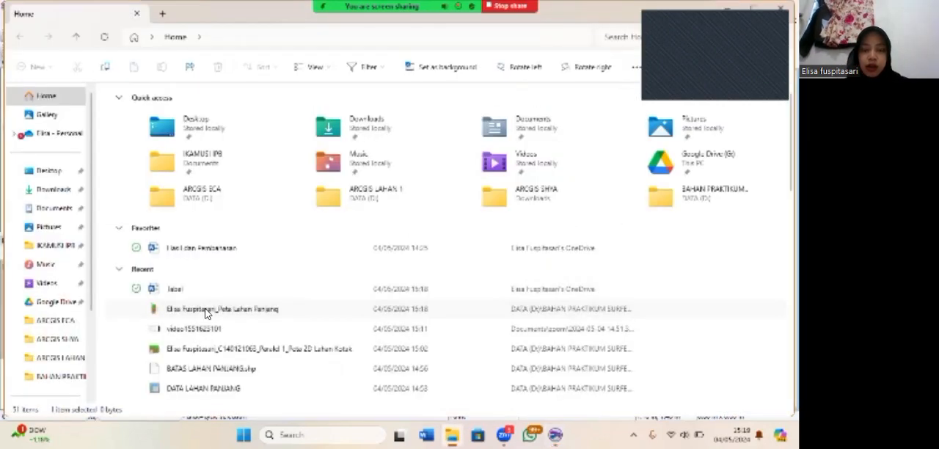
{"action": "double_click", "coordinate": [205, 313]}
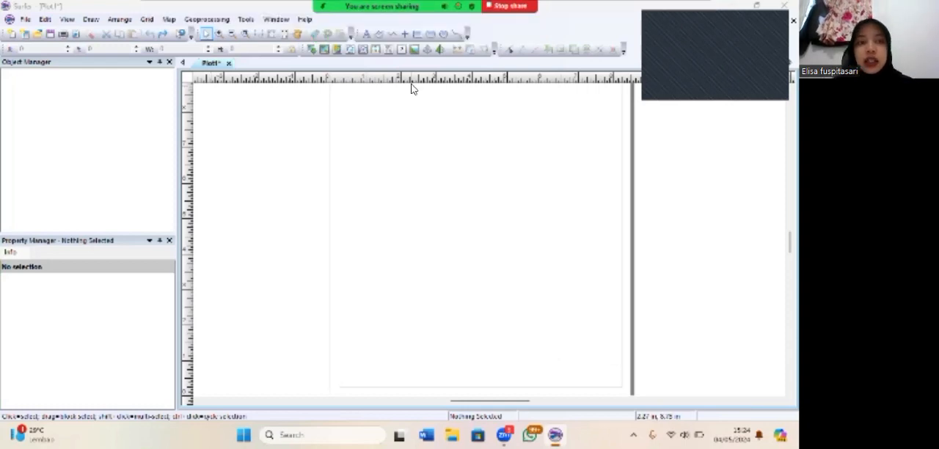
Create a new 3D surface map from the DATA LAHAN PANJANG grid file
{"action": "left_click", "coordinate": [167, 19]}
{"action": "mouse_move", "coordinate": [209, 34]}
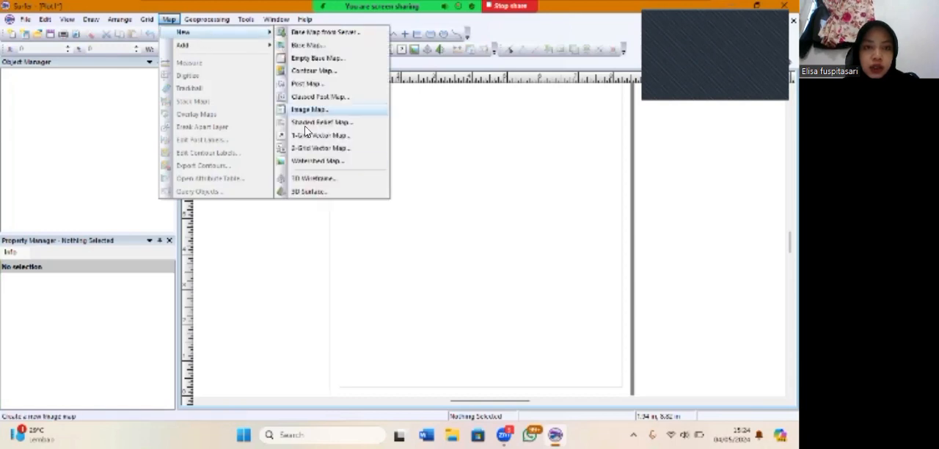
{"action": "left_click", "coordinate": [308, 192]}
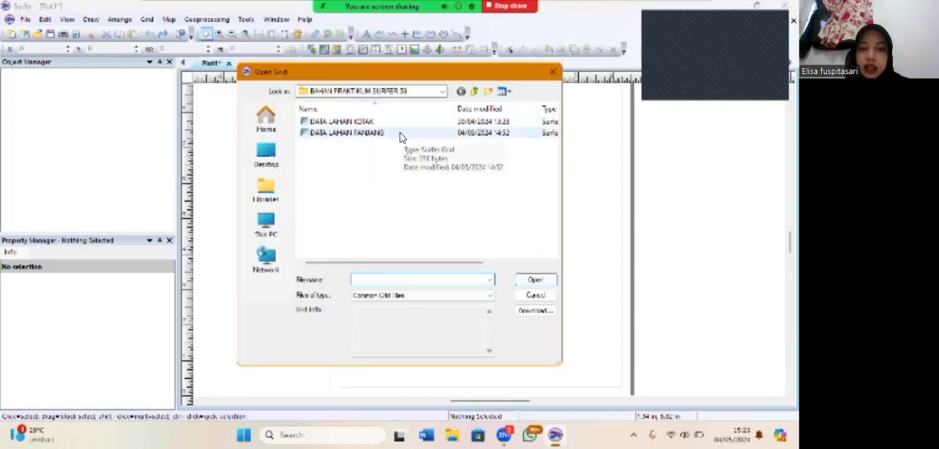
{"action": "left_click", "coordinate": [342, 133]}
{"action": "left_click", "coordinate": [524, 284]}
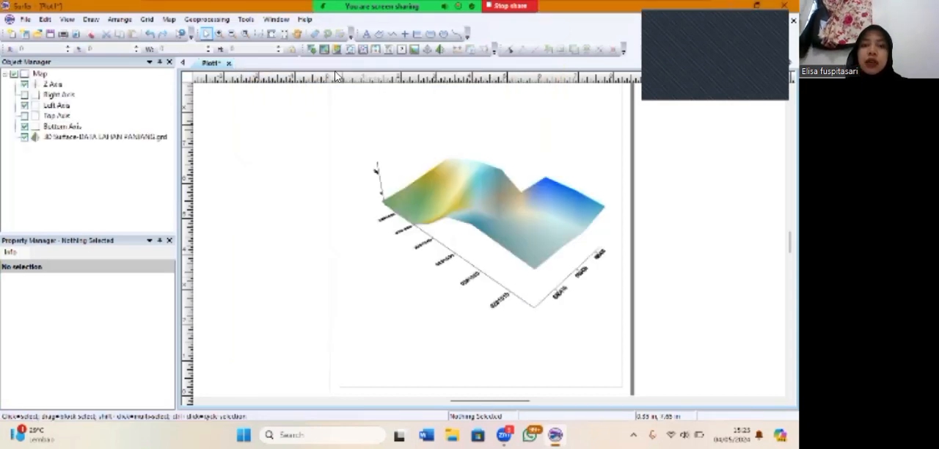
Rotate the 3D surface with the trackball to about 52° rotation and 37° tilt and shrink it to about 6.76 by 5.36 in
{"action": "left_click", "coordinate": [429, 147]}
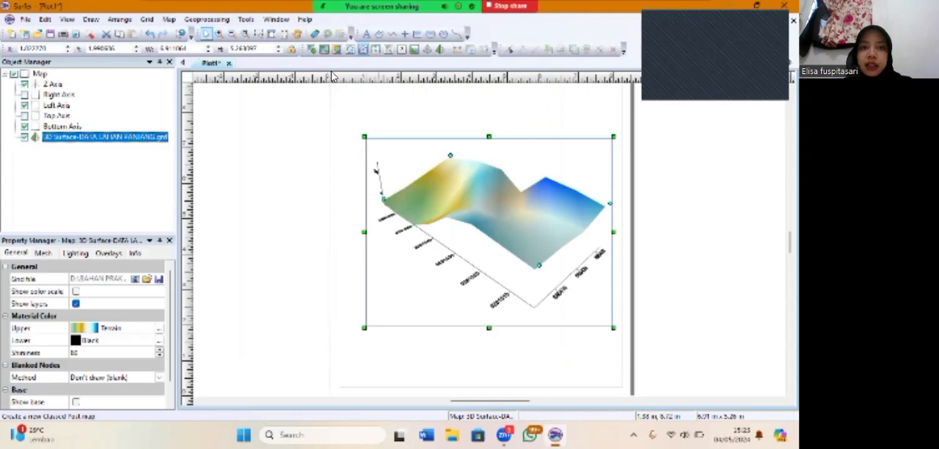
{"action": "left_click", "coordinate": [315, 34]}
{"action": "left_click_drag", "start_coordinate": [490, 243], "coordinate": [512, 264]}
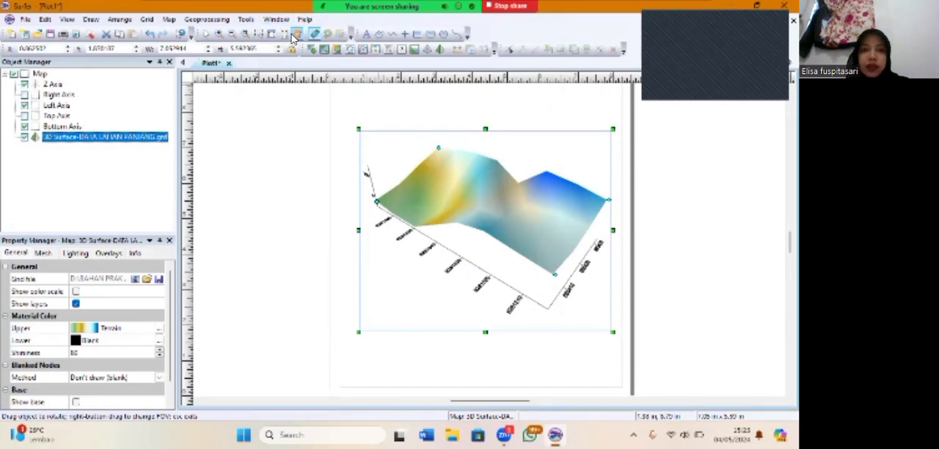
{"action": "left_click", "coordinate": [208, 35]}
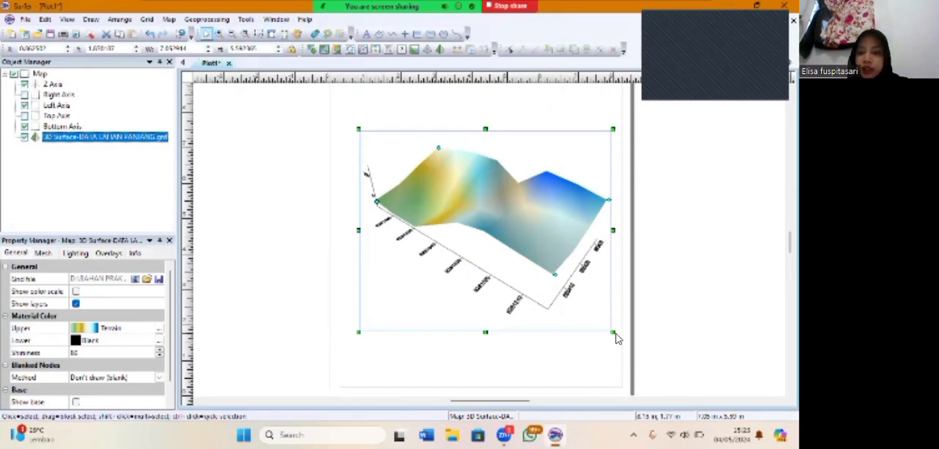
{"action": "left_click_drag", "start_coordinate": [614, 331], "coordinate": [601, 328]}
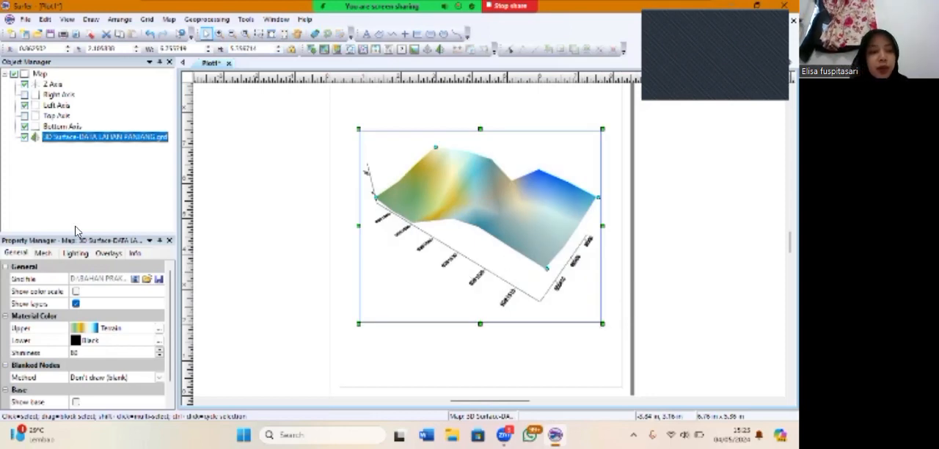
Show the 3D surface's color scale and set its upper material color to Land2
{"action": "left_click", "coordinate": [76, 291]}
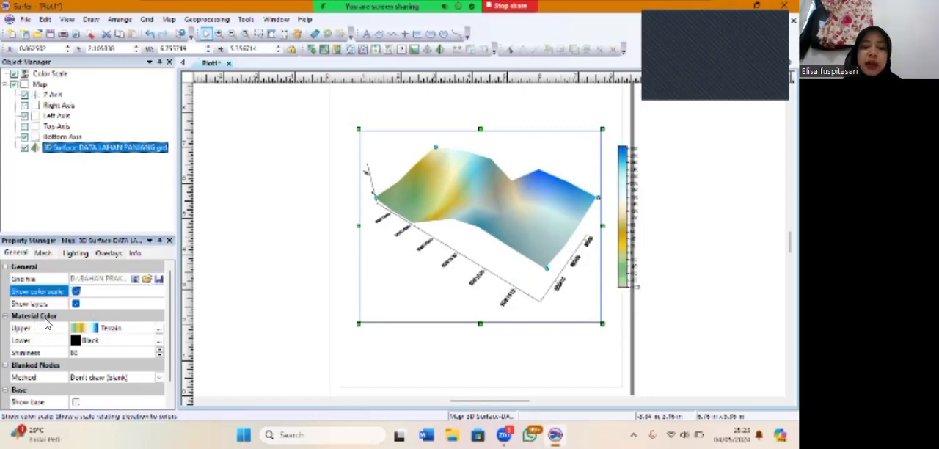
{"action": "left_click", "coordinate": [110, 330]}
{"action": "scroll", "coordinate": [111, 371], "scroll_direction": "down", "scroll_amount": 3}
{"action": "scroll", "coordinate": [111, 372], "scroll_direction": "up", "scroll_amount": 3}
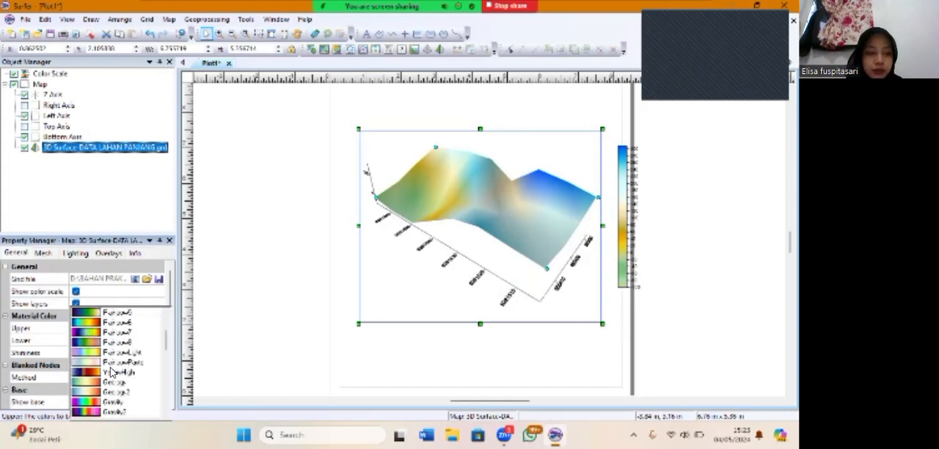
{"action": "scroll", "coordinate": [111, 371], "scroll_direction": "down", "scroll_amount": 3}
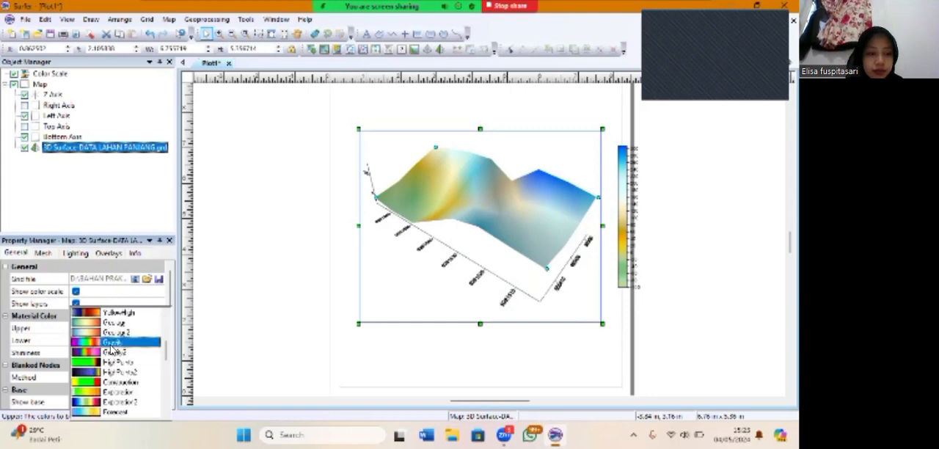
{"action": "scroll", "coordinate": [111, 360], "scroll_direction": "up", "scroll_amount": 3}
{"action": "scroll", "coordinate": [114, 374], "scroll_direction": "down", "scroll_amount": 7}
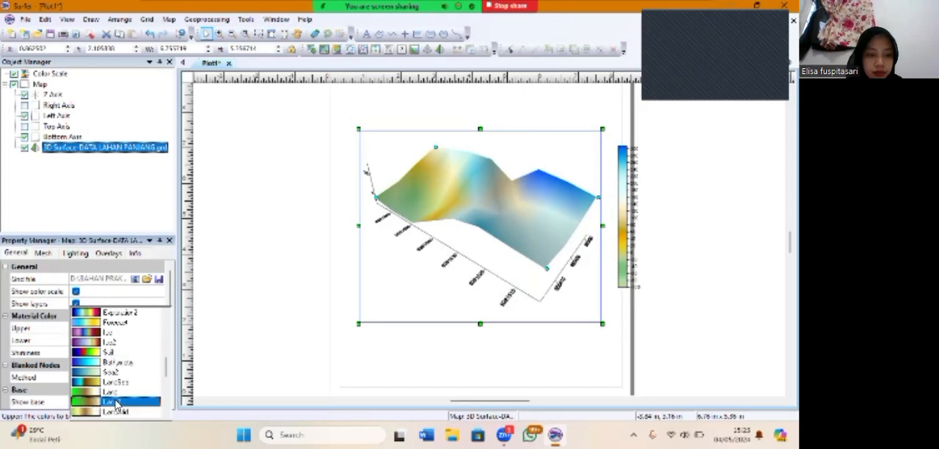
{"action": "left_click", "coordinate": [116, 403]}
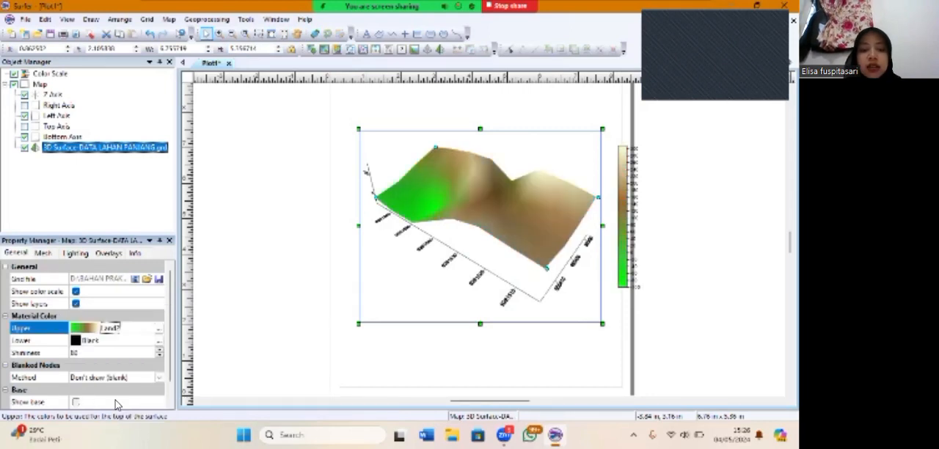
Show the 3D surface's base and set its fill color to Brown
{"action": "left_click", "coordinate": [76, 402]}
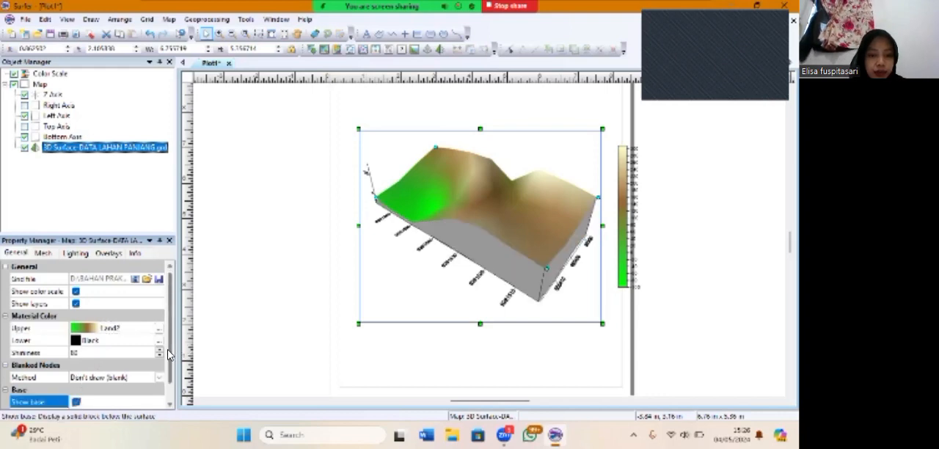
{"action": "left_click_drag", "start_coordinate": [168, 354], "coordinate": [170, 371]}
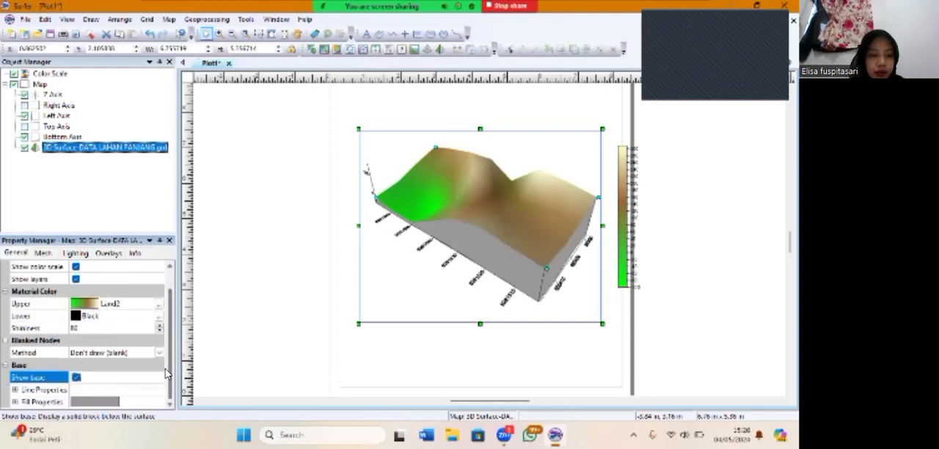
{"action": "left_click", "coordinate": [15, 402]}
{"action": "left_click_drag", "start_coordinate": [170, 345], "coordinate": [172, 369]}
{"action": "left_click", "coordinate": [76, 402]}
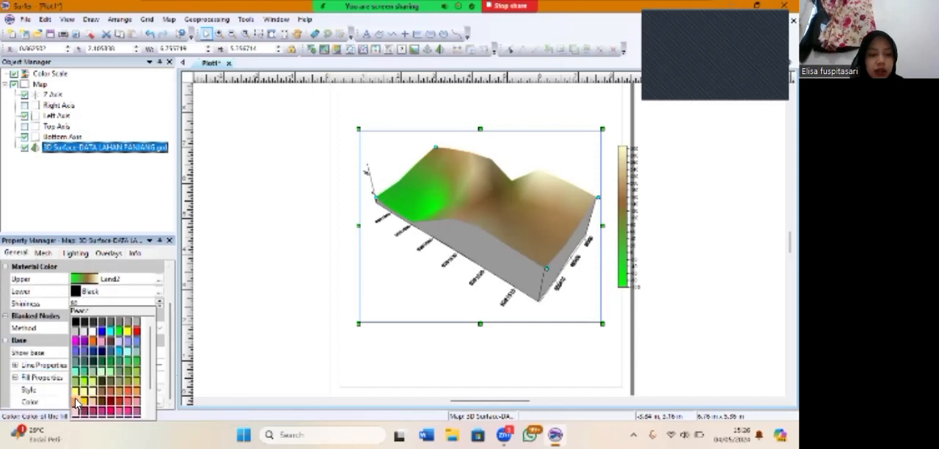
{"action": "left_click", "coordinate": [103, 394]}
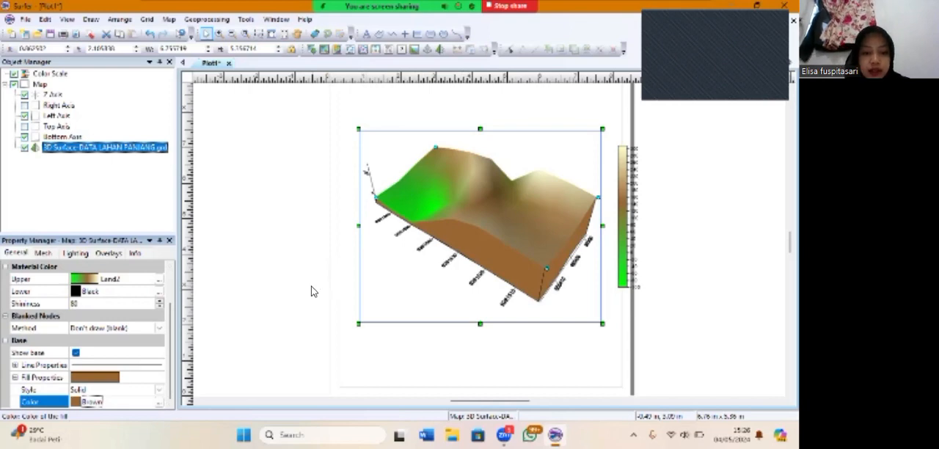
Add BATAS LAHAN PANJANG.shp to the 3D map as a base layer
{"action": "right_click", "coordinate": [40, 87]}
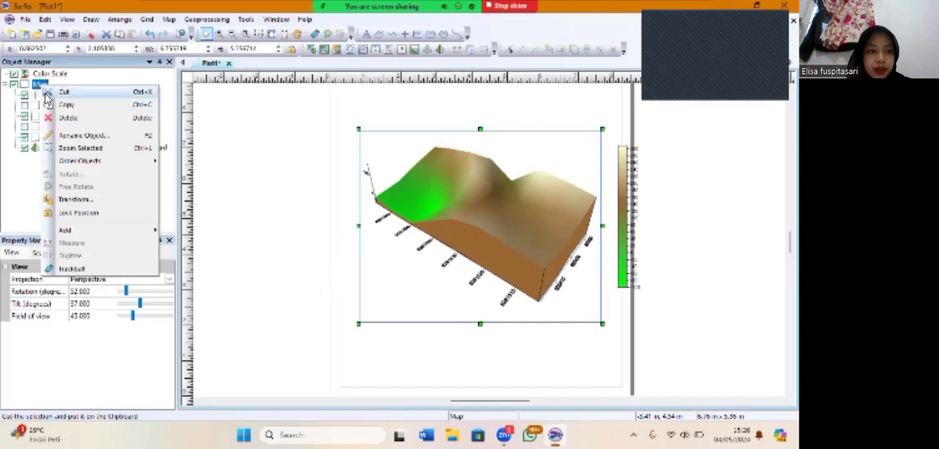
{"action": "mouse_move", "coordinate": [92, 233]}
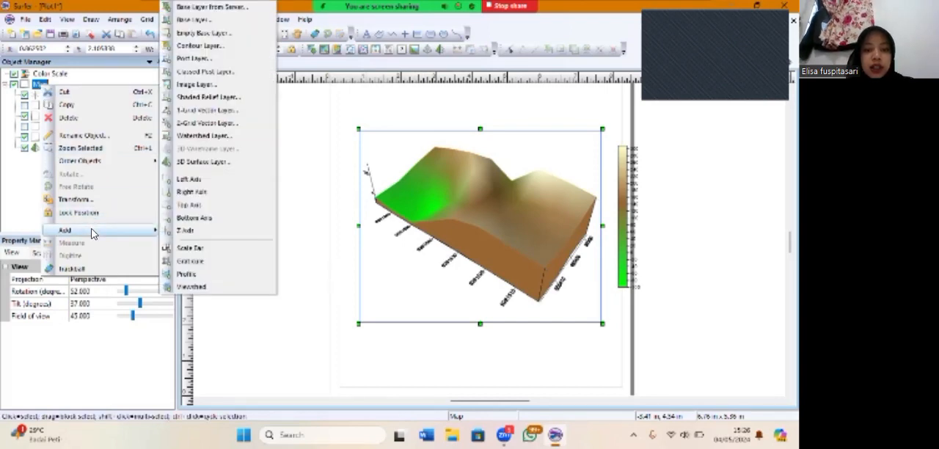
{"action": "left_click", "coordinate": [203, 21]}
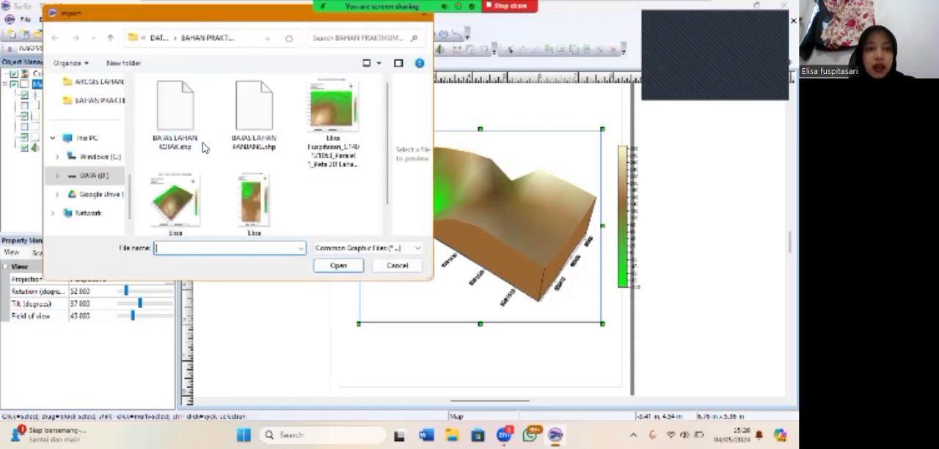
{"action": "left_click", "coordinate": [251, 125]}
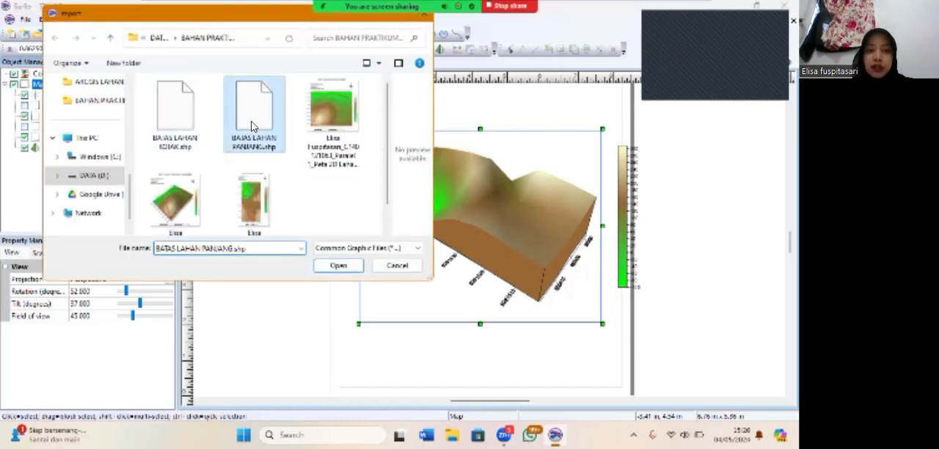
{"action": "left_click", "coordinate": [337, 266]}
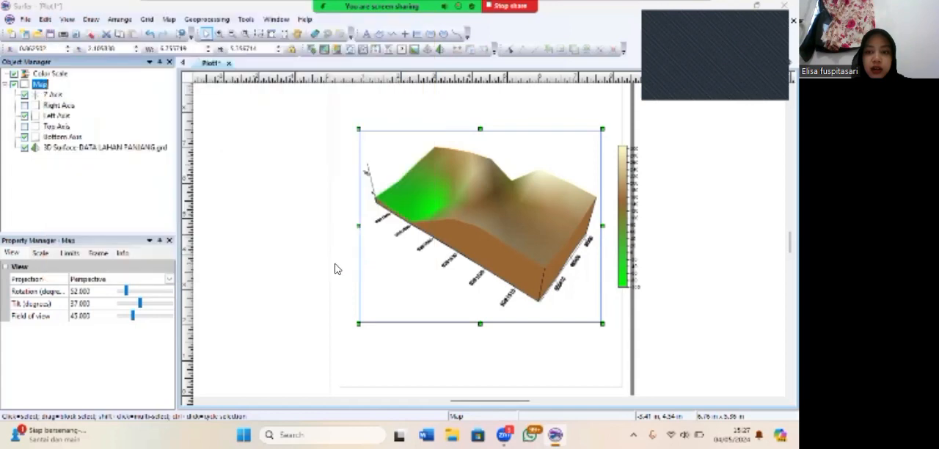
Set the land boundary polygon's line color to Magenta and its line width to 0.005 in
{"action": "left_click", "coordinate": [409, 209]}
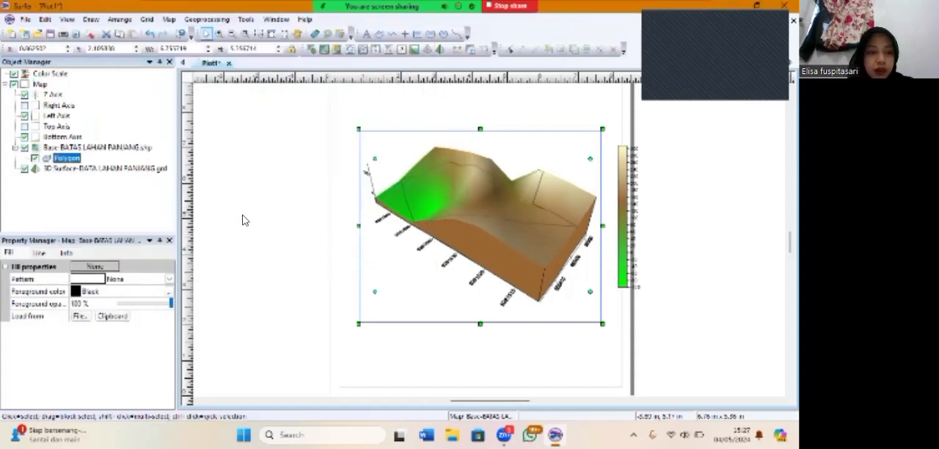
{"action": "left_click", "coordinate": [40, 253]}
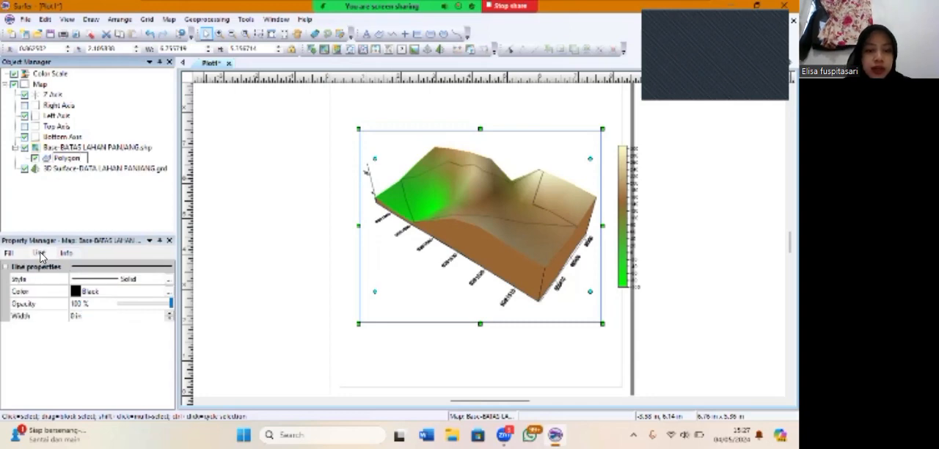
{"action": "left_click", "coordinate": [78, 292]}
{"action": "left_click", "coordinate": [136, 325]}
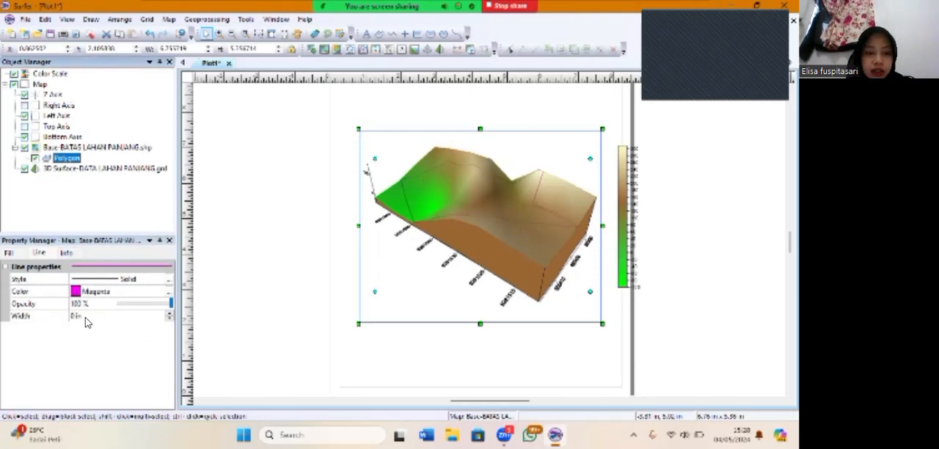
{"action": "left_click", "coordinate": [84, 317]}
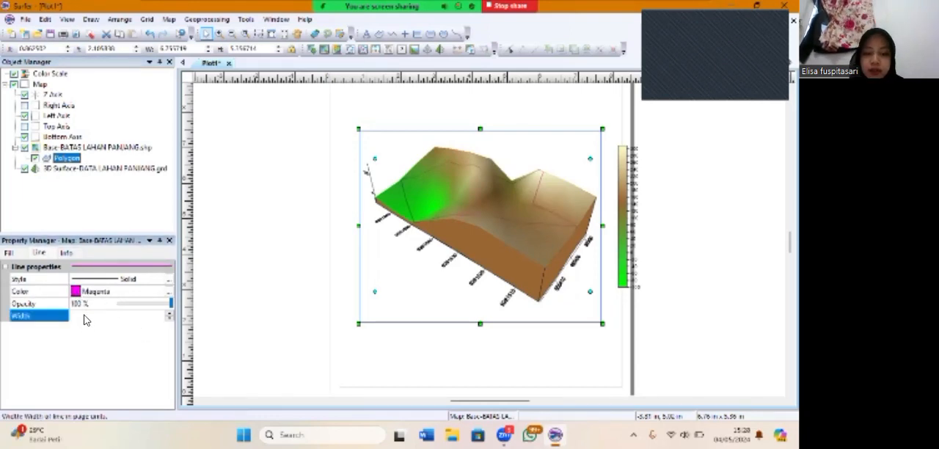
{"action": "type", "text": "0"}
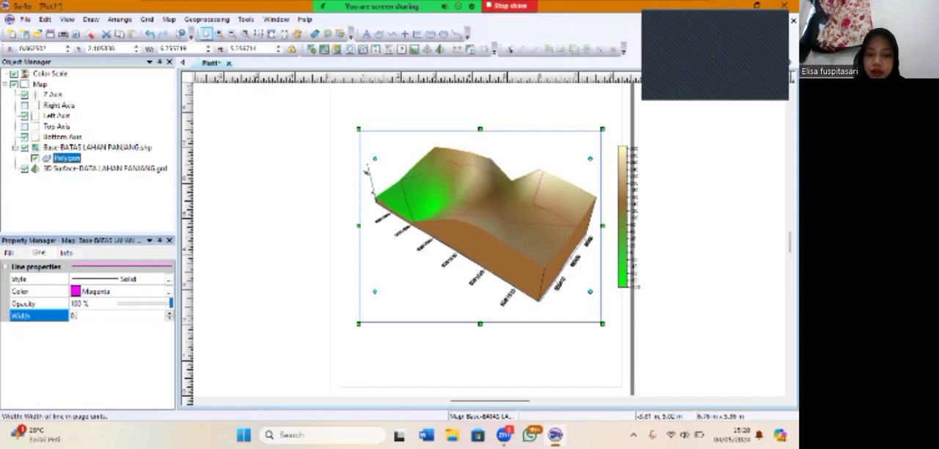
{"action": "type", "text": ".005"}
{"action": "key", "text": "Return"}
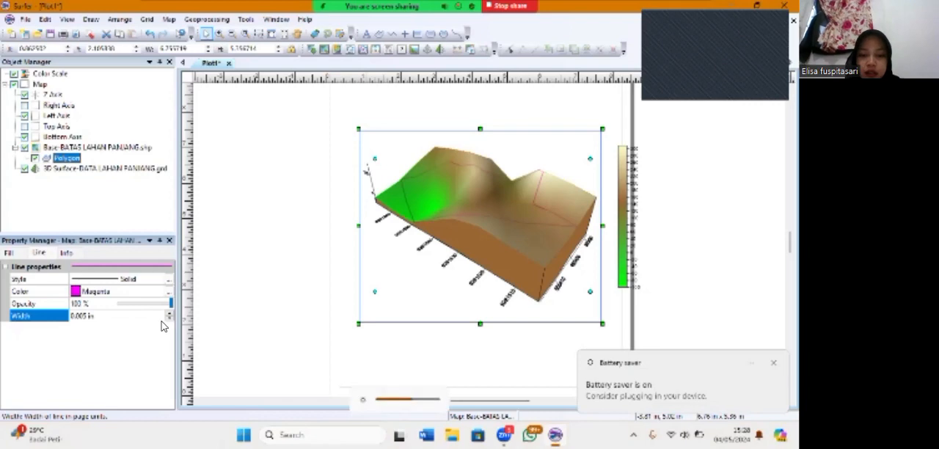
Add a scale bar to the 3D surface map
{"action": "left_click", "coordinate": [97, 168]}
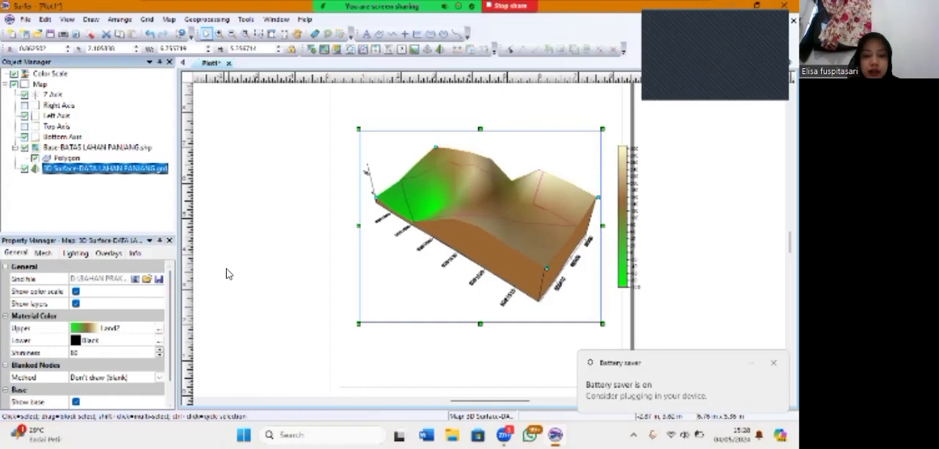
{"action": "right_click", "coordinate": [469, 264]}
{"action": "mouse_move", "coordinate": [474, 364]}
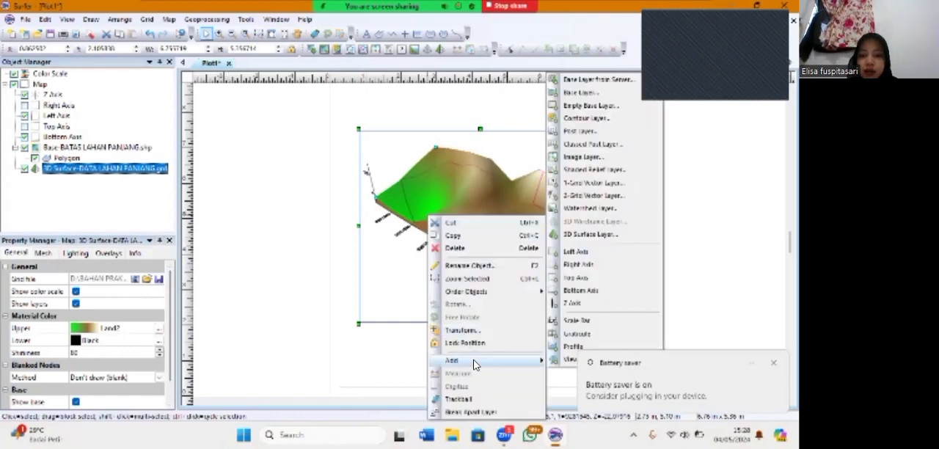
{"action": "left_click", "coordinate": [566, 322]}
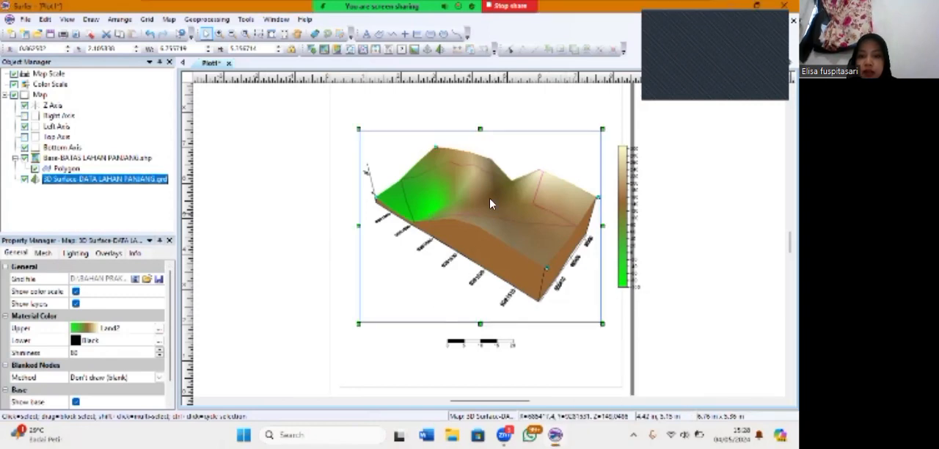
Shrink the 3D map to about 6.16 by 4.69 in and arrange it and the color scale side by side within the page
{"action": "left_click_drag", "start_coordinate": [602, 324], "coordinate": [579, 317]}
{"action": "left_click", "coordinate": [622, 223]}
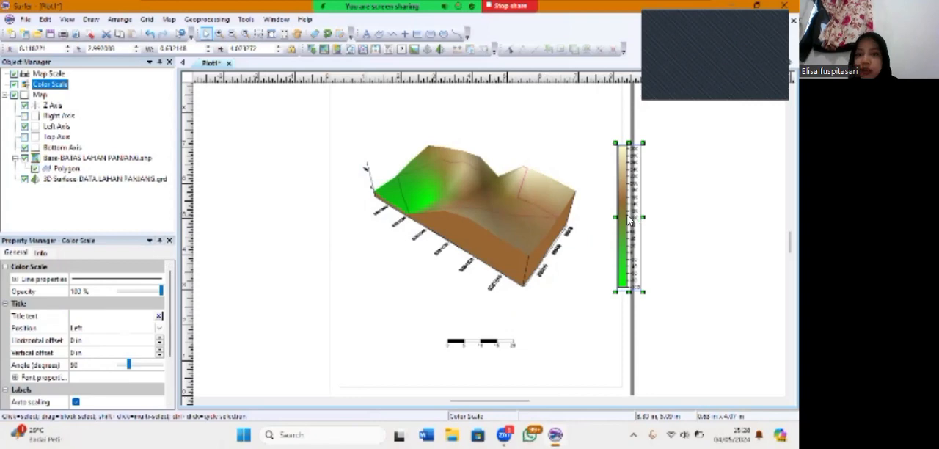
{"action": "left_click_drag", "start_coordinate": [635, 217], "coordinate": [599, 217]}
{"action": "left_click", "coordinate": [482, 201]}
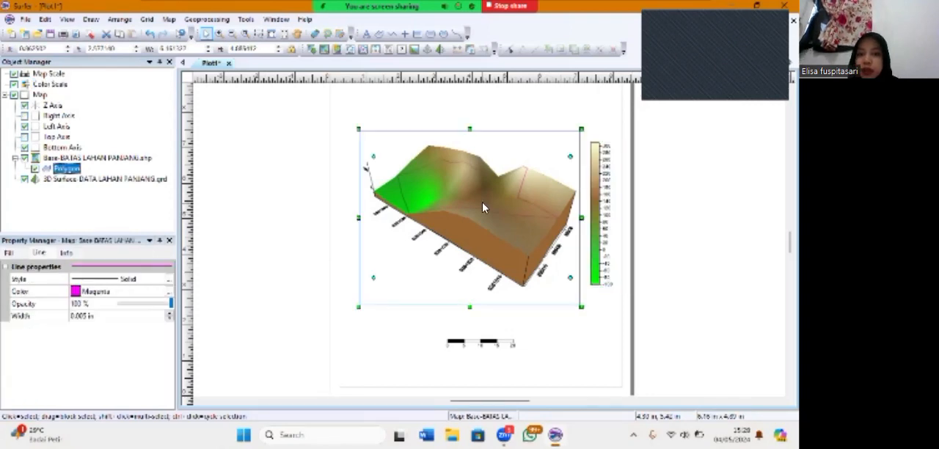
{"action": "left_click_drag", "start_coordinate": [482, 202], "coordinate": [473, 204]}
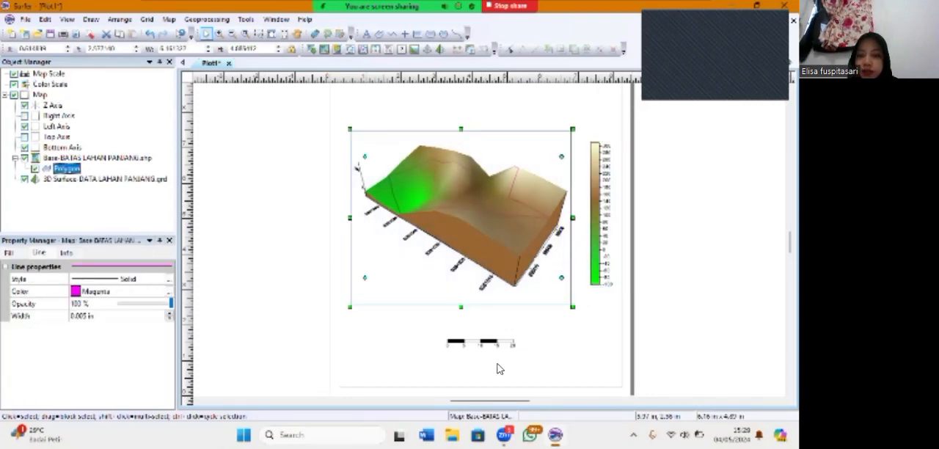
Move the scale bar up so it sits centered just below the 3D map
{"action": "left_click", "coordinate": [481, 342]}
{"action": "left_click_drag", "start_coordinate": [467, 316], "coordinate": [467, 311]}
{"action": "left_click", "coordinate": [566, 325]}
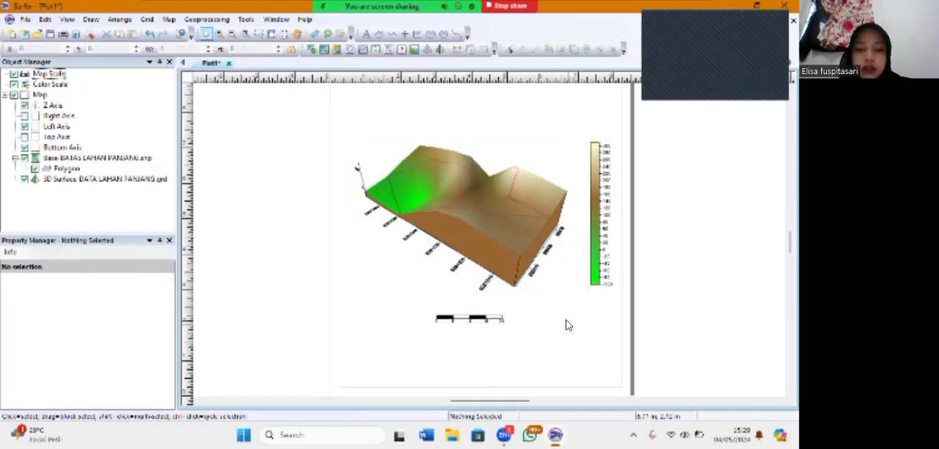
Place a north arrow point symbol above the color scale at the page's upper right
{"action": "left_click", "coordinate": [404, 34]}
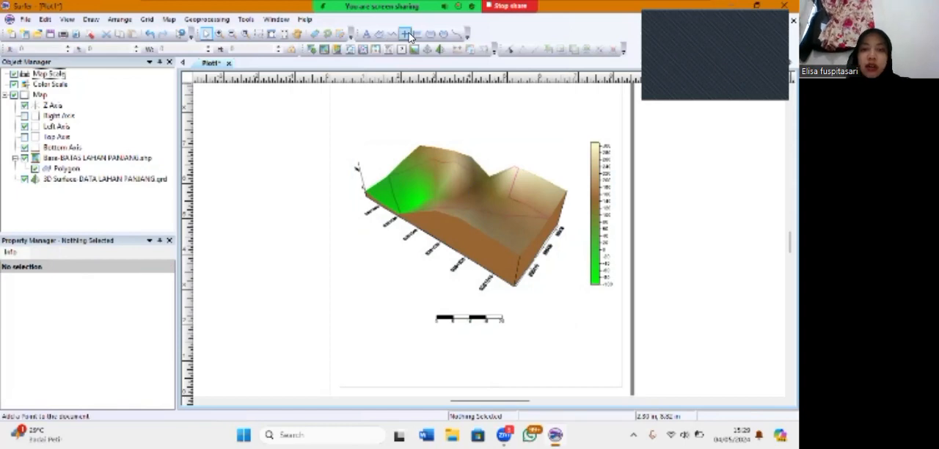
{"action": "left_click", "coordinate": [572, 110]}
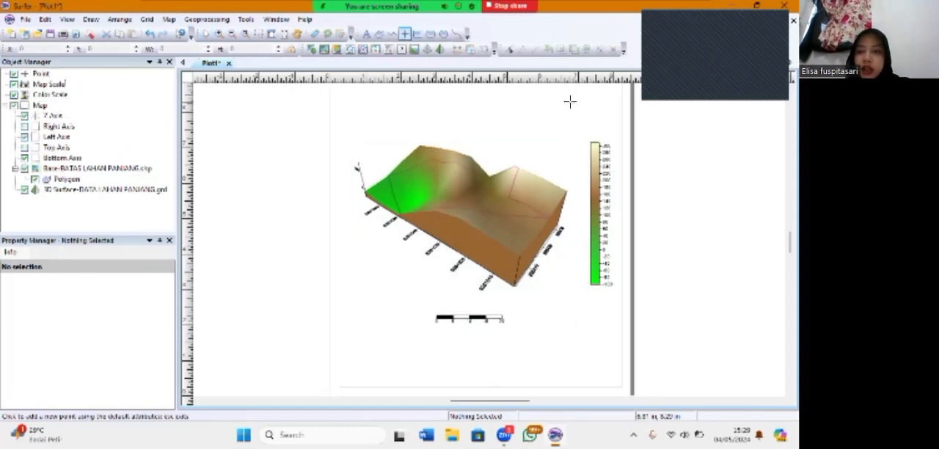
{"action": "key", "text": "Escape"}
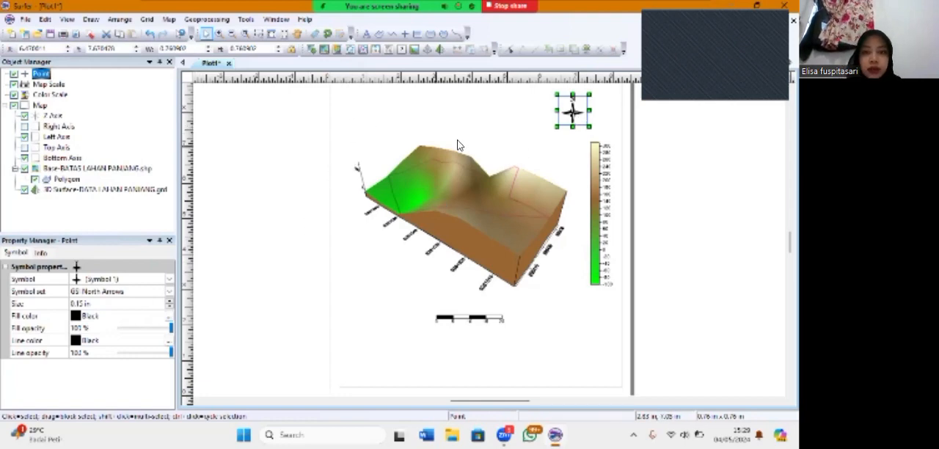
Rotate the north arrow counterclockwise until its N points toward the upper left
{"action": "left_click", "coordinate": [328, 33]}
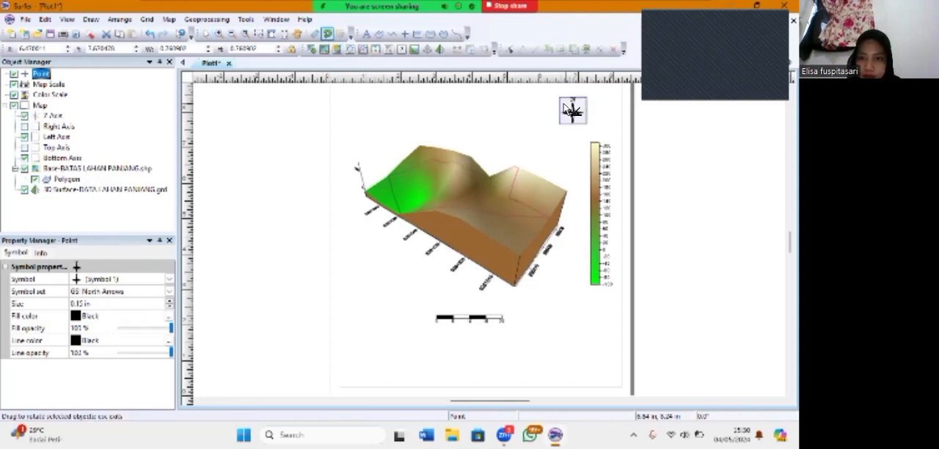
{"action": "left_click_drag", "start_coordinate": [564, 107], "coordinate": [550, 104]}
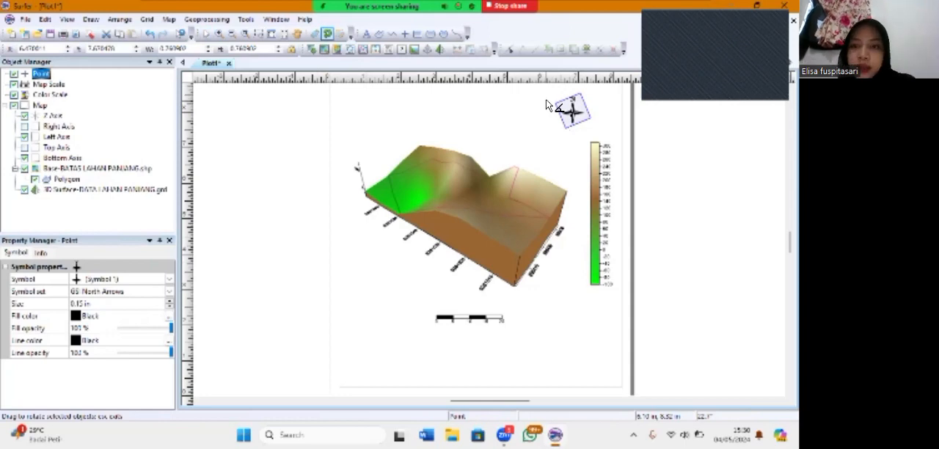
{"action": "left_click_drag", "start_coordinate": [546, 100], "coordinate": [560, 126]}
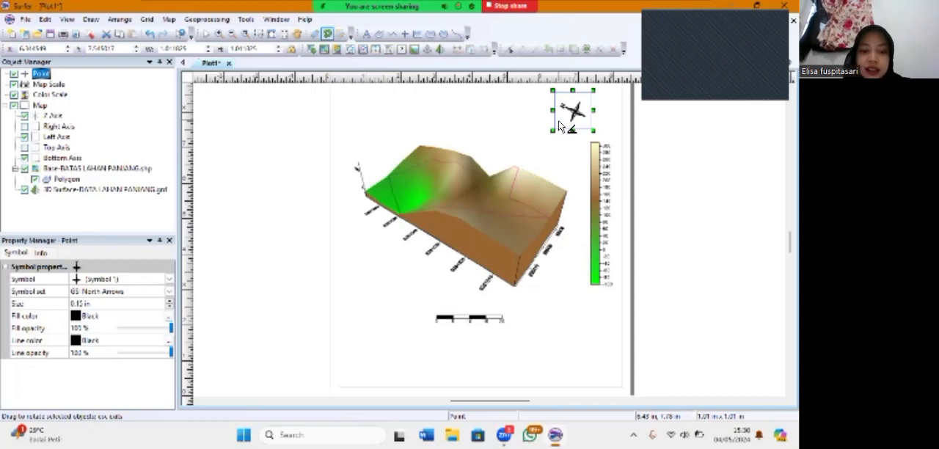
Add the title "PETA 3D LAHAN PANJANG KARIHKIL" in Times New Roman above the 3D map
{"action": "left_click", "coordinate": [366, 35]}
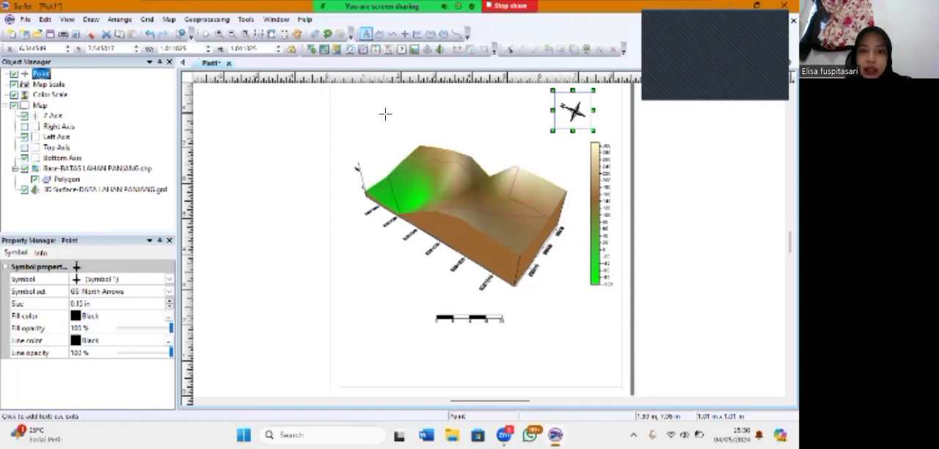
{"action": "left_click", "coordinate": [385, 114]}
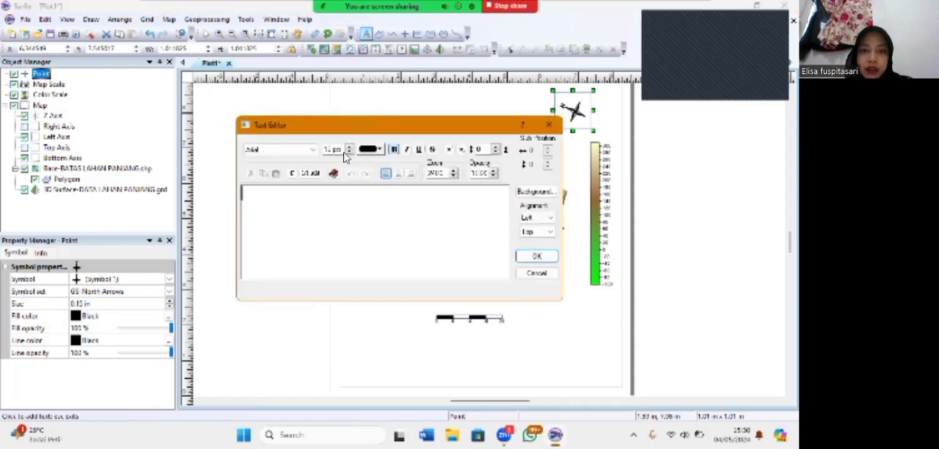
{"action": "left_click", "coordinate": [314, 150]}
{"action": "left_click_drag", "start_coordinate": [314, 174], "coordinate": [314, 244]}
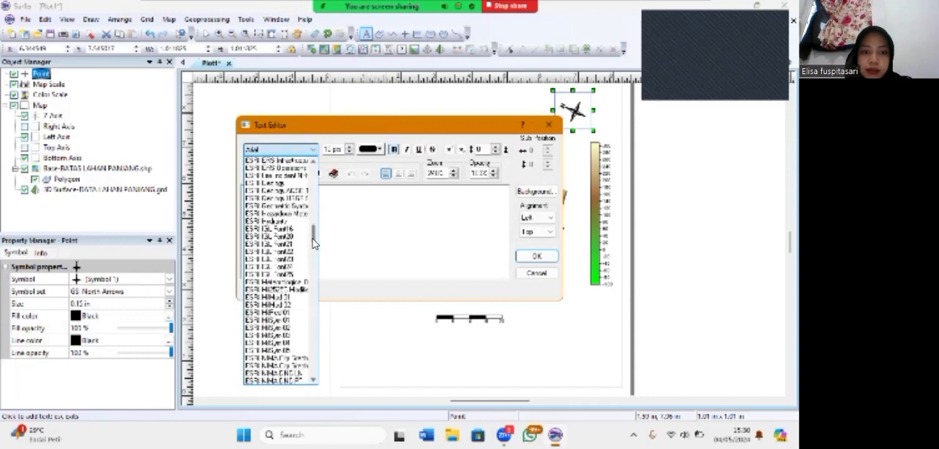
{"action": "left_click", "coordinate": [317, 194]}
{"action": "type", "text": "PETA "}
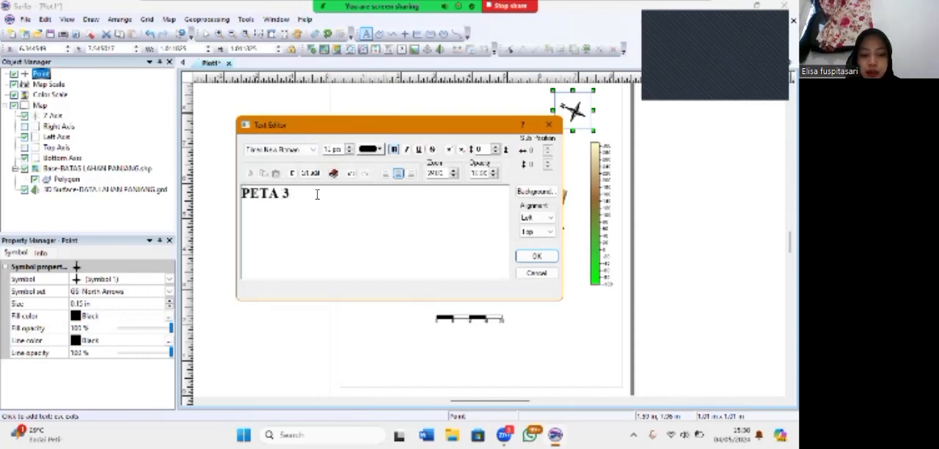
{"action": "type", "text": "3D LAHAN PANJAN"}
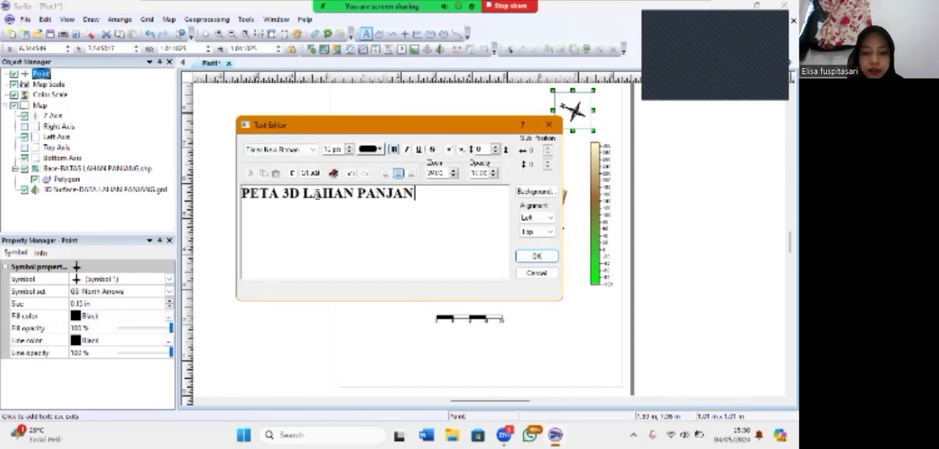
{"action": "type", "text": "G KARHK"}
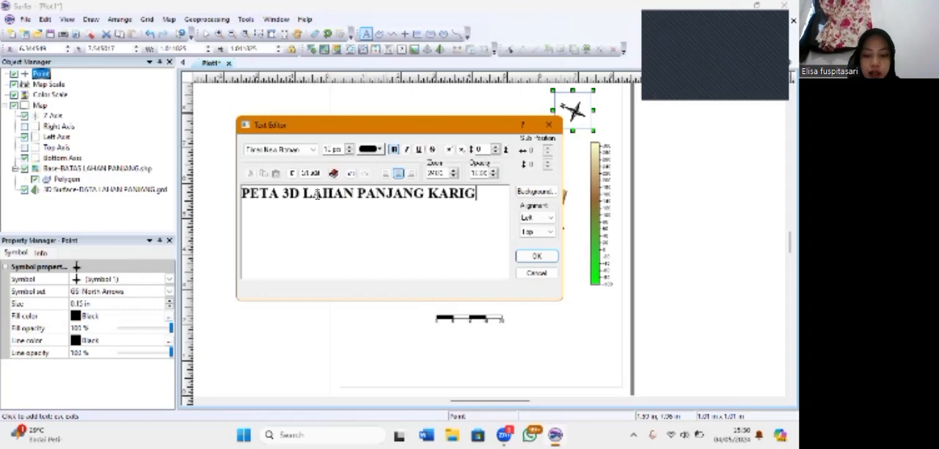
{"action": "type", "text": "IL"}
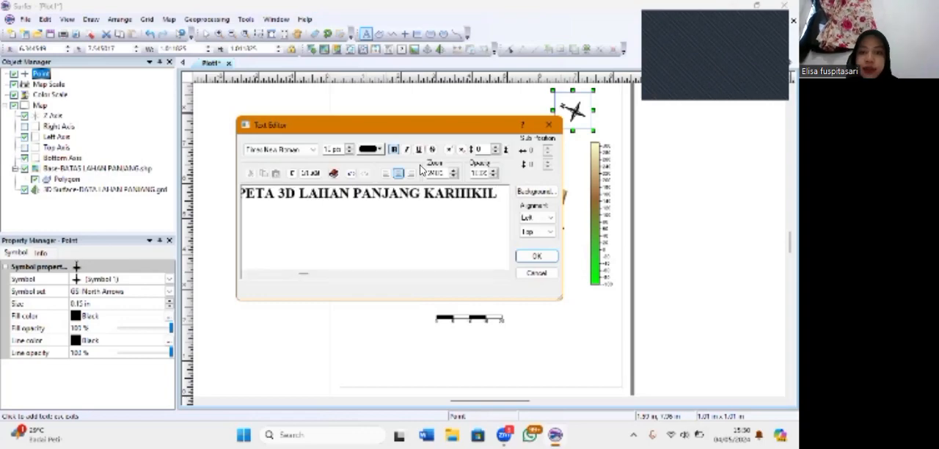
{"action": "left_click", "coordinate": [525, 255]}
{"action": "scroll", "coordinate": [487, 180], "scroll_direction": "up", "scroll_amount": 1}
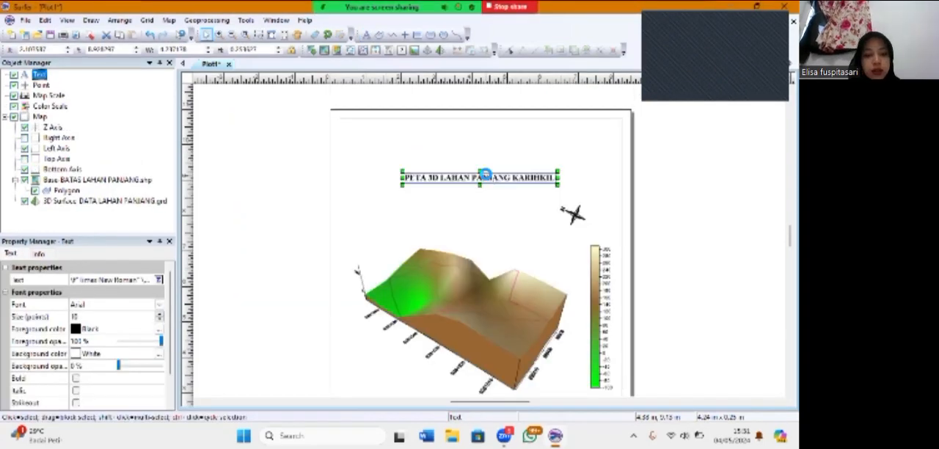
Duplicate the title text and place the copy below the original, slightly to its left
{"action": "key", "text": "ctrl+c"}
{"action": "key", "text": "ctrl+v"}
{"action": "left_click_drag", "start_coordinate": [499, 243], "coordinate": [277, 192]}
Replace the copied text with three lines: the author's full name, the student ID number and "PARALEL 1"
{"action": "double_click", "coordinate": [475, 200]}
{"action": "key", "text": "BackSpace"}
{"action": "key", "text": "BackSpace"}
{"action": "key", "text": "BackSpace"}
{"action": "key", "text": "BackSpace"}
{"action": "key", "text": "BackSpace"}
{"action": "key", "text": "BackSpace"}
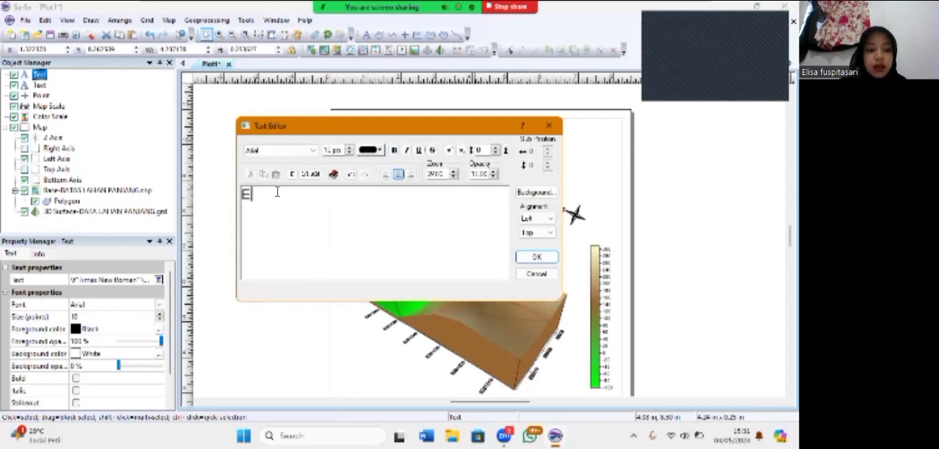
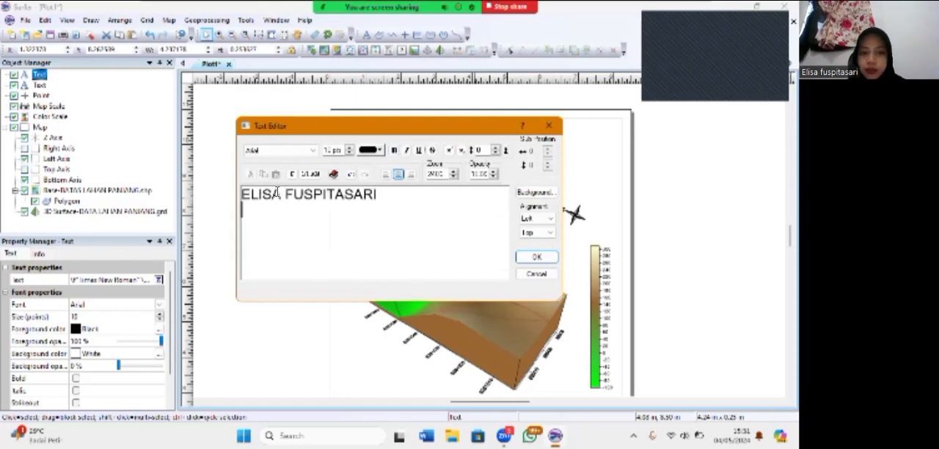
{"action": "key", "text": "Return"}
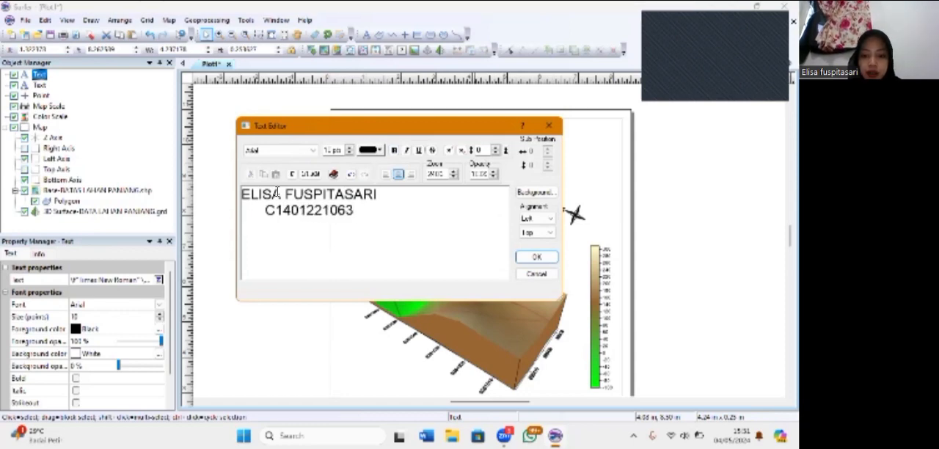
{"action": "key", "text": "Return"}
{"action": "type", "text": "PARALEL 1"}
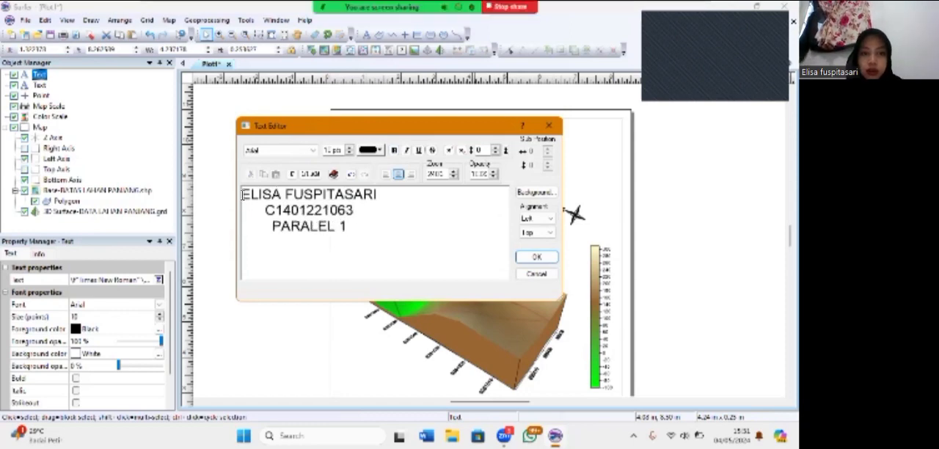
Left-align the three lines of author information
{"action": "left_click_drag", "start_coordinate": [243, 196], "coordinate": [350, 237]}
{"action": "left_click", "coordinate": [385, 174]}
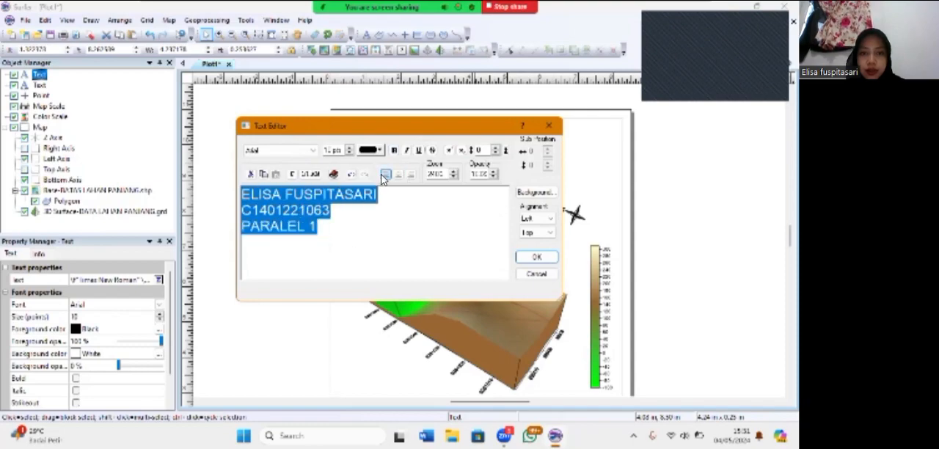
{"action": "left_click", "coordinate": [312, 150]}
{"action": "left_click", "coordinate": [374, 251]}
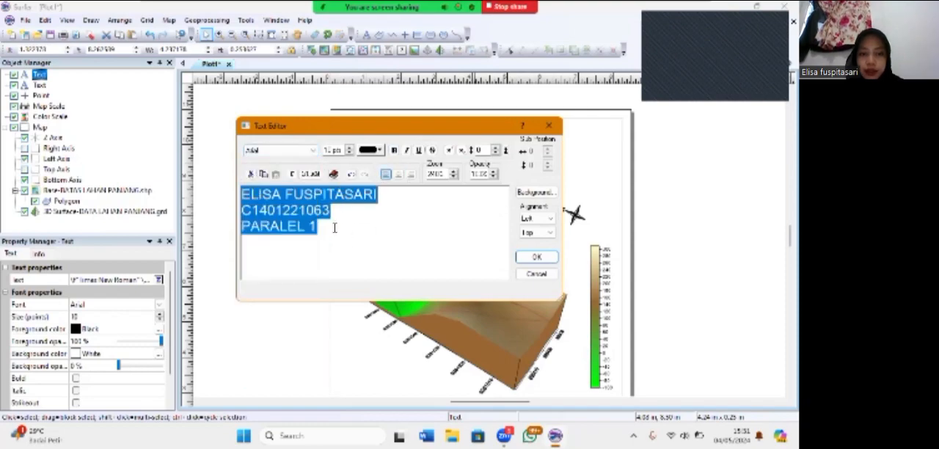
Add a fourth line reading "SABTU, 4 MEI 2024" below "PARALEL 1"
{"action": "left_click", "coordinate": [321, 229]}
{"action": "key", "text": "Return"}
{"action": "type", "text": "SABTU, "}
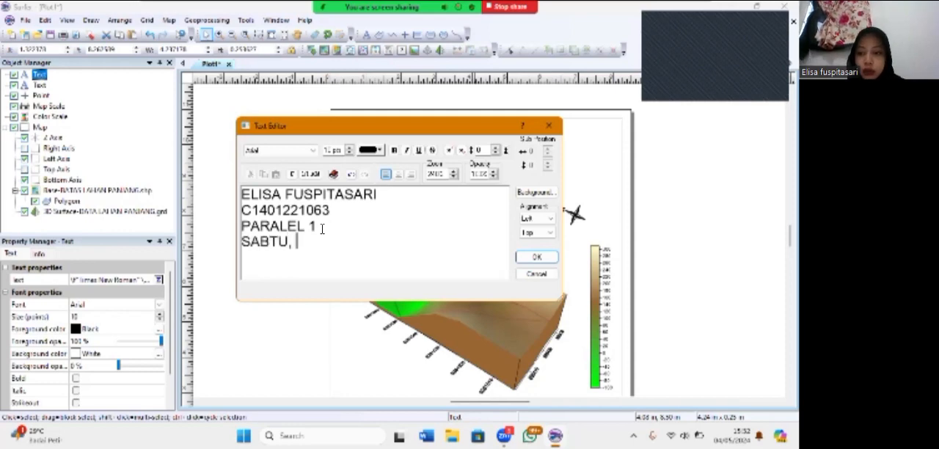
{"action": "type", "text": "4 MEI 2024"}
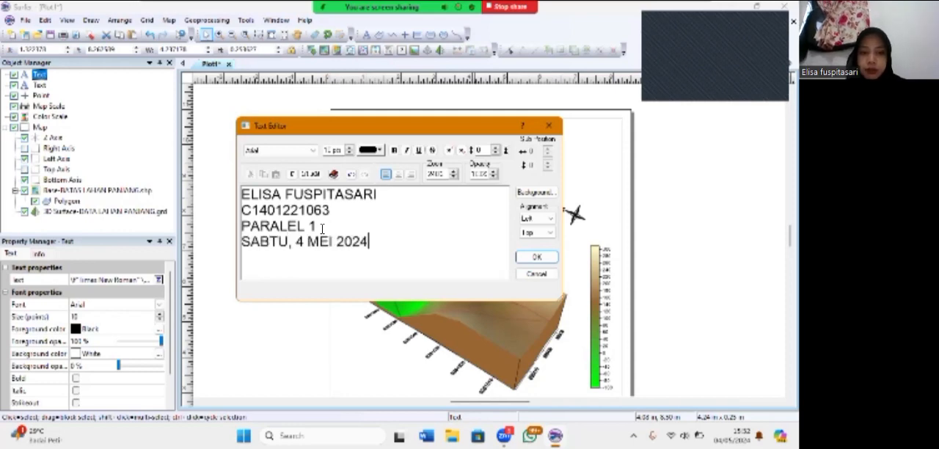
Format all four lines of author information as bold Times New Roman and apply the text changes
{"action": "key", "text": "ctrl+a"}
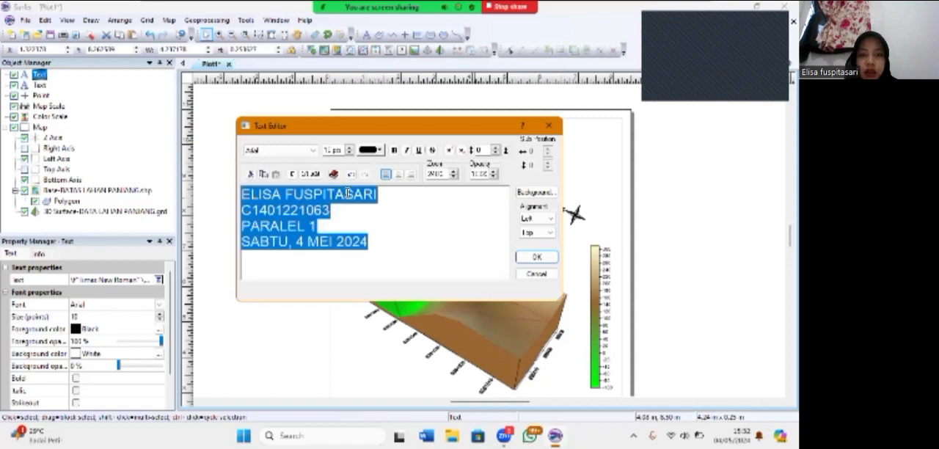
{"action": "left_click", "coordinate": [394, 150]}
{"action": "left_click", "coordinate": [315, 153]}
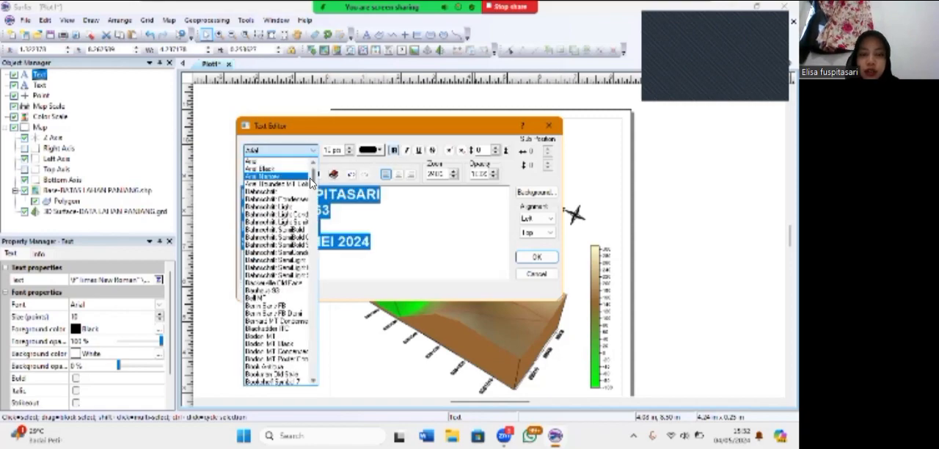
{"action": "left_click_drag", "start_coordinate": [314, 176], "coordinate": [321, 377]}
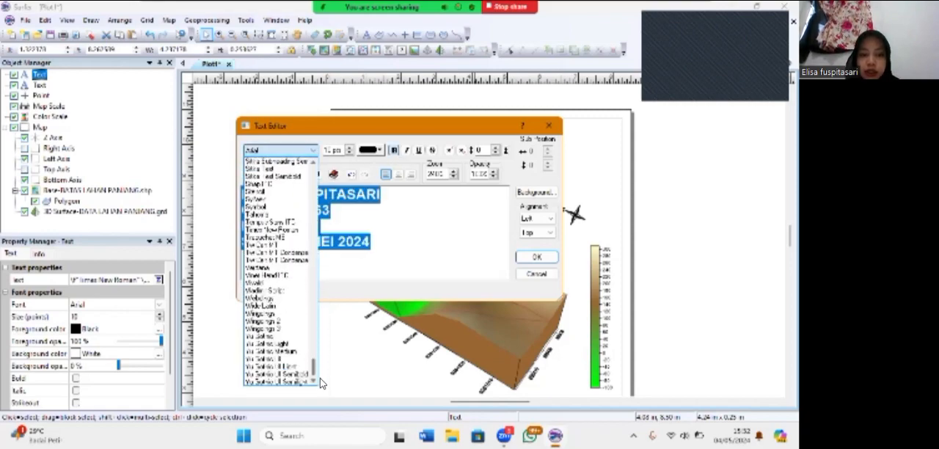
{"action": "left_click", "coordinate": [275, 284]}
{"action": "left_click", "coordinate": [536, 257]}
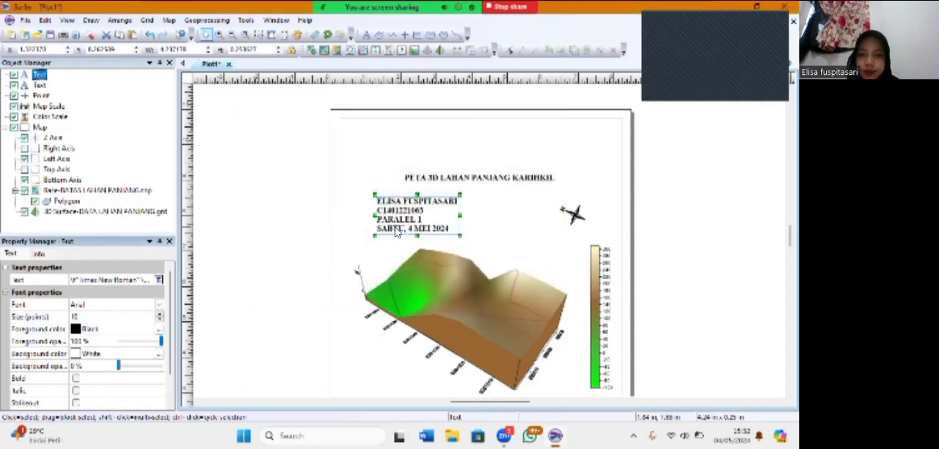
Resize the author information block to about 2.17 × 0.97 in and place it above the left part of the map
{"action": "mouse_move", "coordinate": [374, 235]}
{"action": "left_mouse_down"}
{"action": "mouse_move", "coordinate": [388, 228]}
{"action": "mouse_move", "coordinate": [375, 220]}
{"action": "left_mouse_up"}
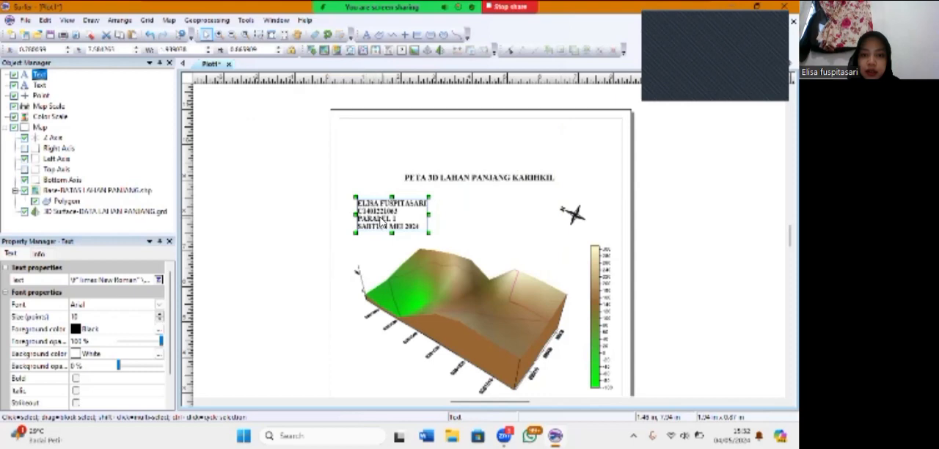
{"action": "left_click_drag", "start_coordinate": [429, 235], "coordinate": [399, 219]}
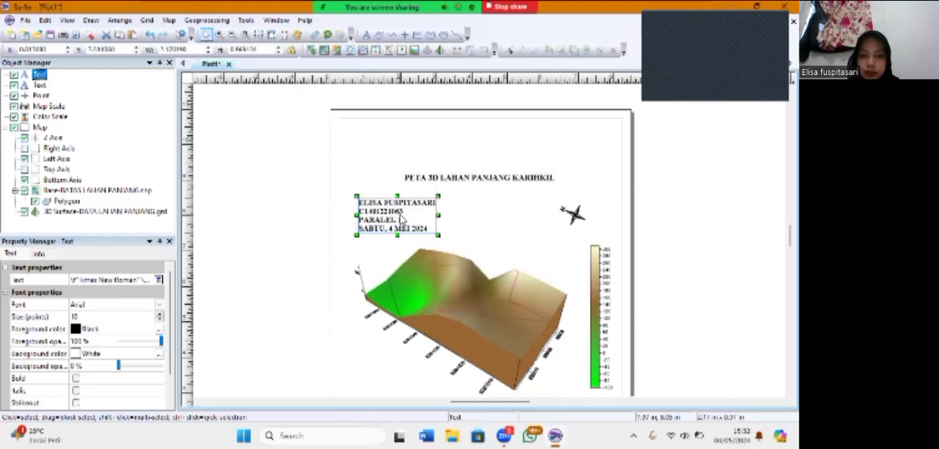
{"action": "left_click", "coordinate": [465, 230]}
Move the map title slightly to the right and nudge the author information block into line above the map
{"action": "mouse_move", "coordinate": [526, 177]}
{"action": "left_mouse_down"}
{"action": "mouse_move", "coordinate": [514, 175]}
{"action": "mouse_move", "coordinate": [533, 177]}
{"action": "left_mouse_up"}
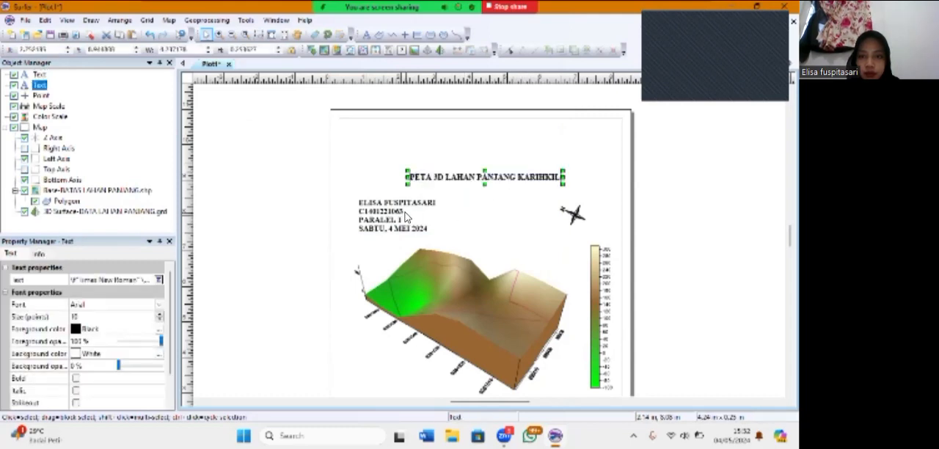
{"action": "left_click", "coordinate": [408, 218]}
{"action": "left_click_drag", "start_coordinate": [358, 195], "coordinate": [359, 197]}
Slightly enlarge the north arrow above the color scale and deselect it
{"action": "left_click", "coordinate": [572, 215]}
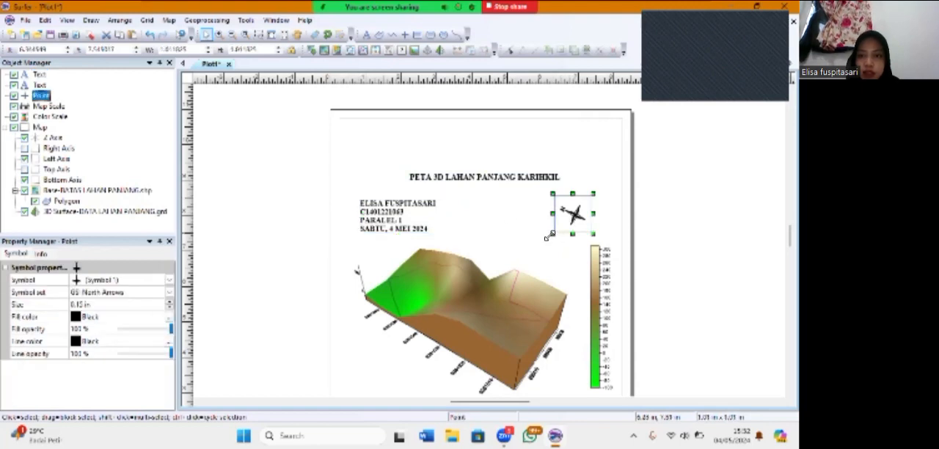
{"action": "left_click_drag", "start_coordinate": [572, 206], "coordinate": [574, 203]}
{"action": "left_click", "coordinate": [534, 224]}
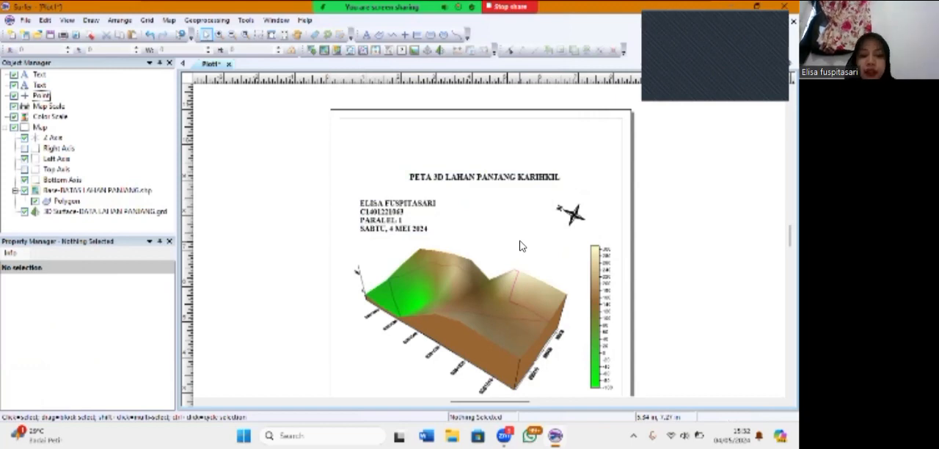
Start exporting the map, naming the file with the author's name, student ID number, "Paralel 1" and "Peta 3d Lahan Panjang", separated by underscores
{"action": "left_click", "coordinate": [25, 19]}
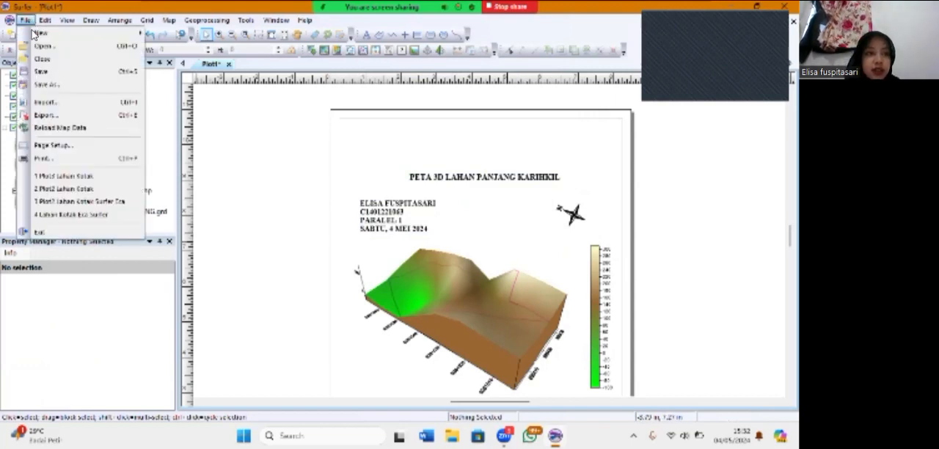
{"action": "left_click", "coordinate": [63, 120]}
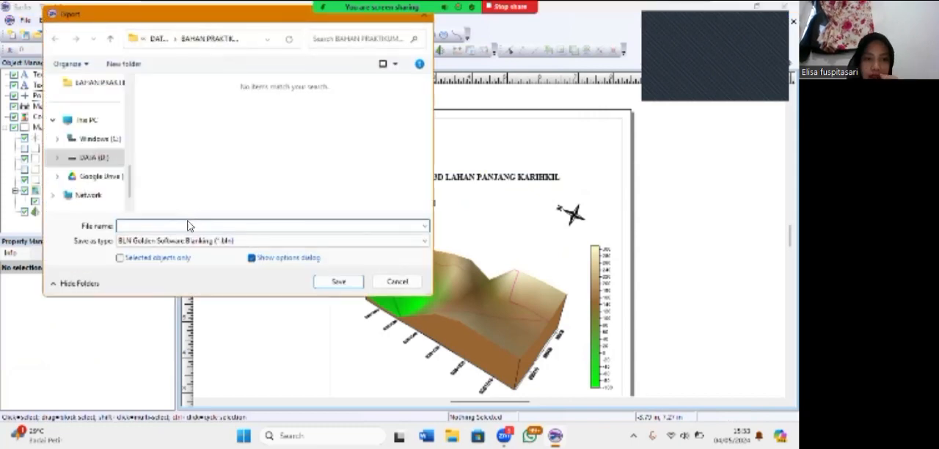
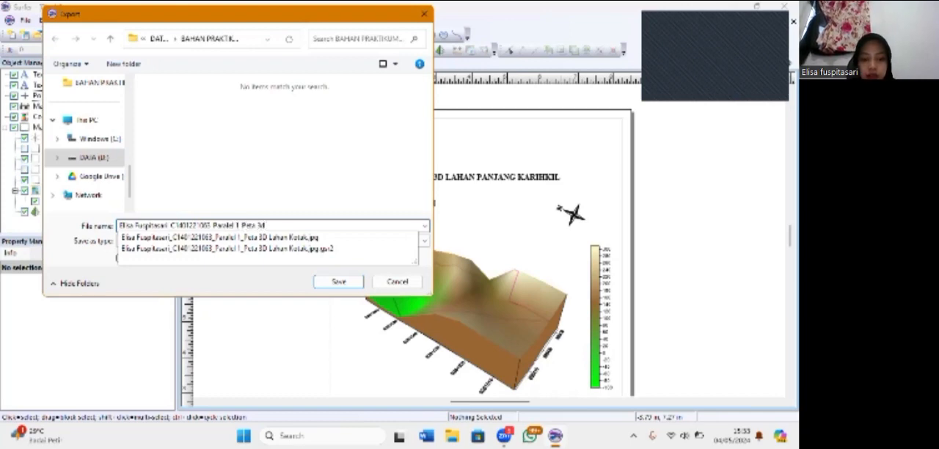
{"action": "type", "text": "Pe"}
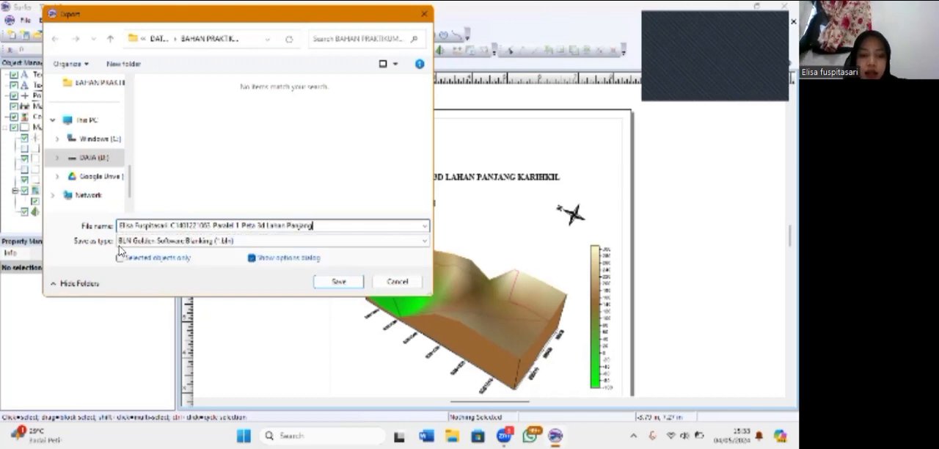
Choose JPEG Compressed Bitmap as the file type and export the map with the default size and color options
{"action": "left_click", "coordinate": [321, 244]}
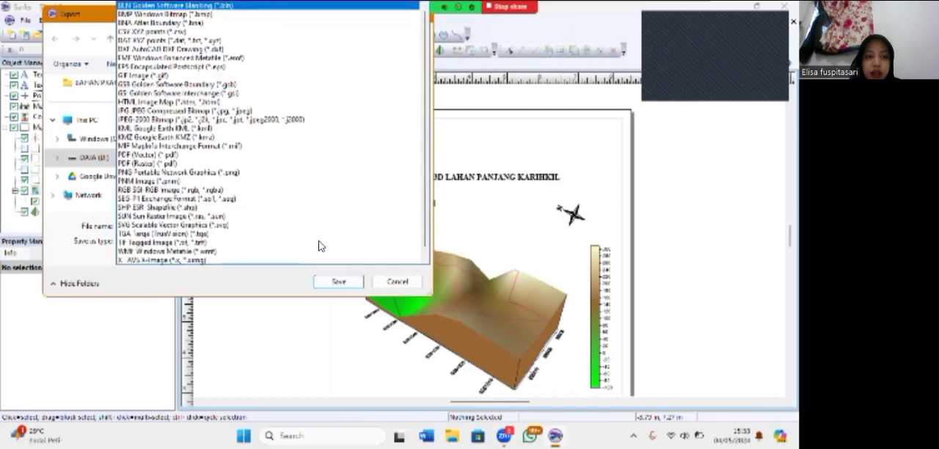
{"action": "left_click", "coordinate": [201, 112]}
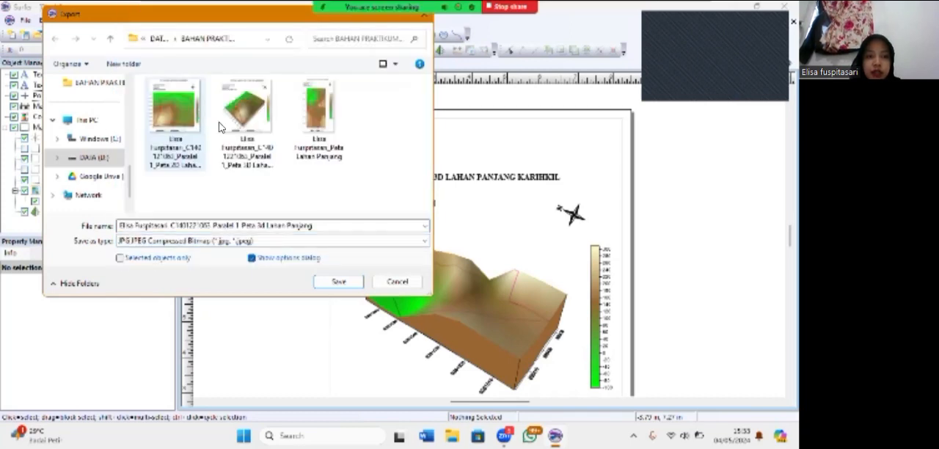
{"action": "left_click", "coordinate": [340, 284]}
{"action": "left_click", "coordinate": [339, 283]}
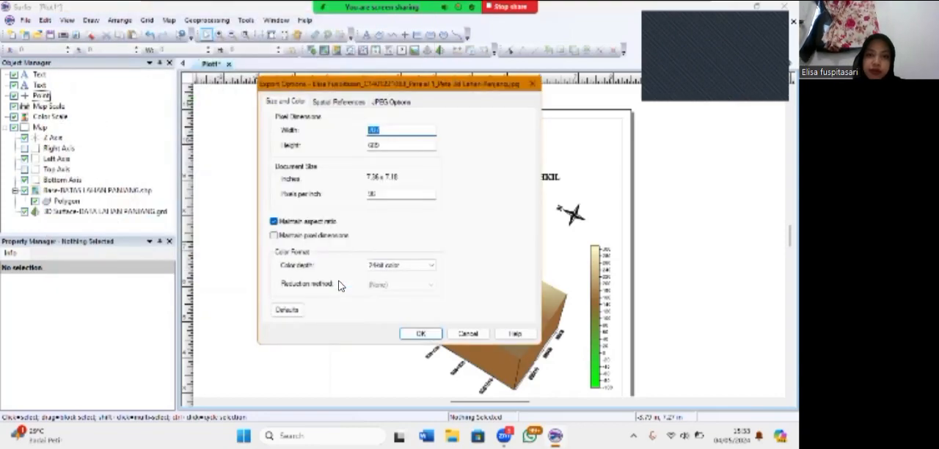
{"action": "left_click", "coordinate": [421, 333]}
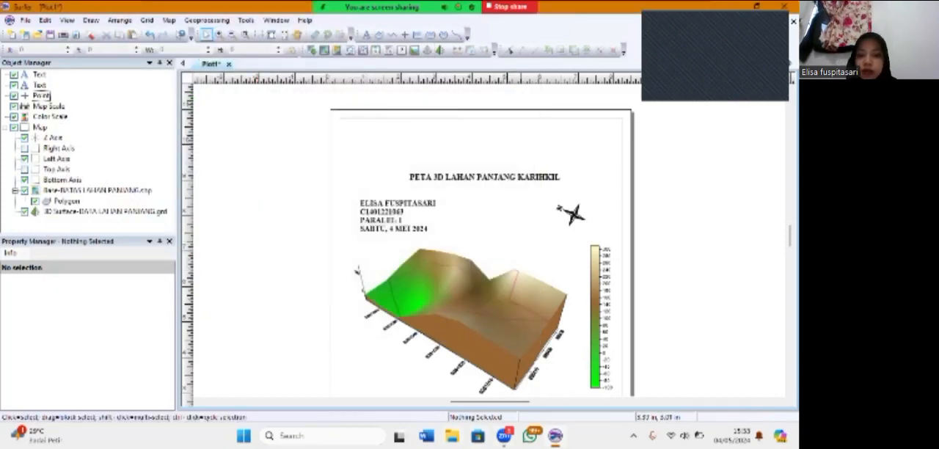
Switch to File Explorer and open the newly exported 3D map image from the recent files
{"action": "left_click", "coordinate": [452, 436]}
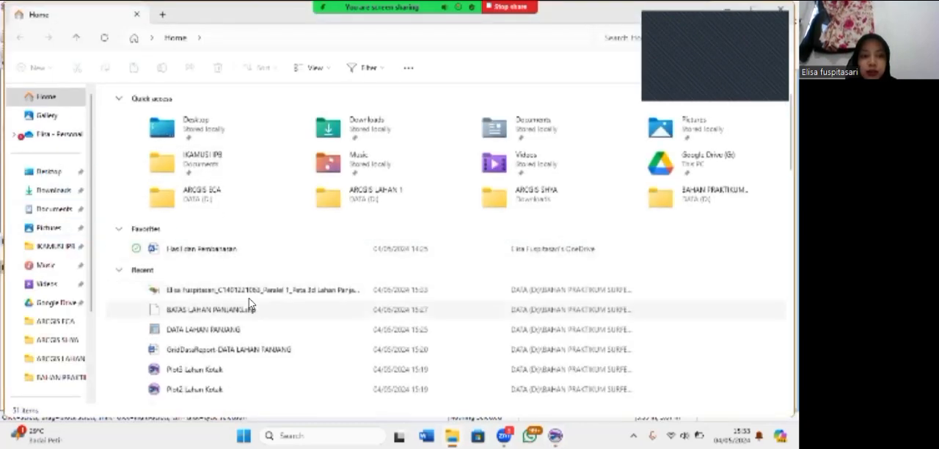
{"action": "left_click", "coordinate": [266, 292]}
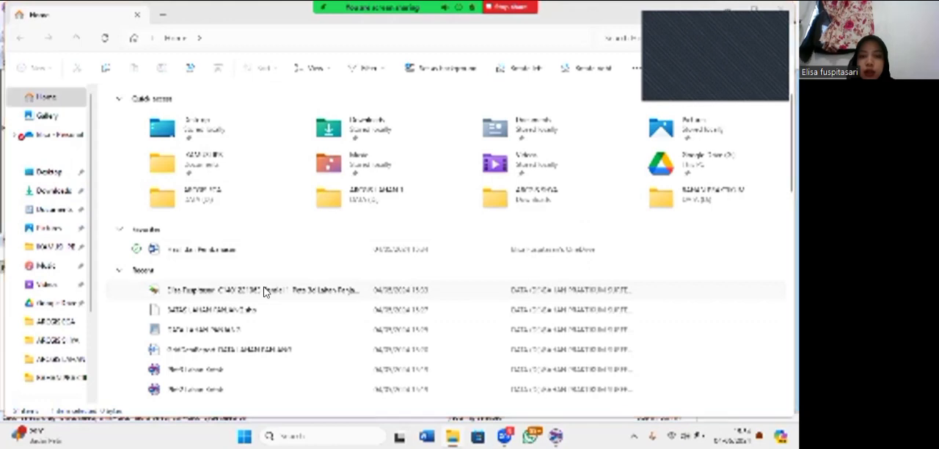
{"action": "double_click", "coordinate": [266, 291]}
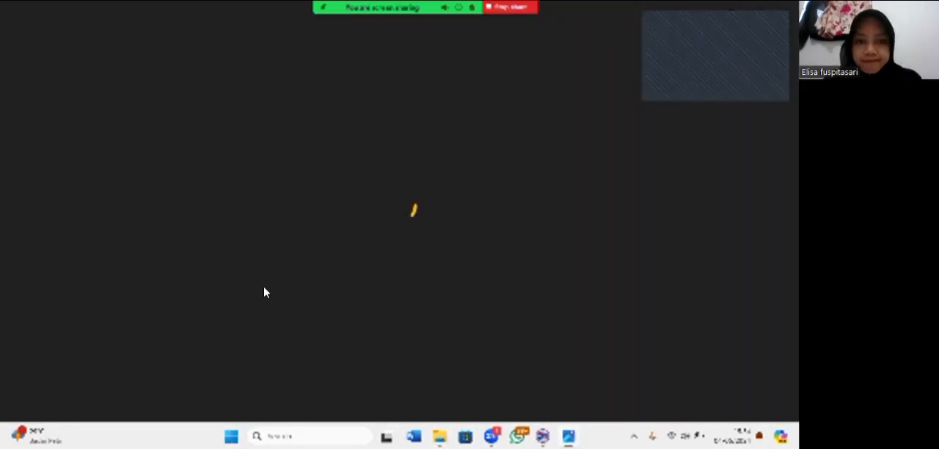